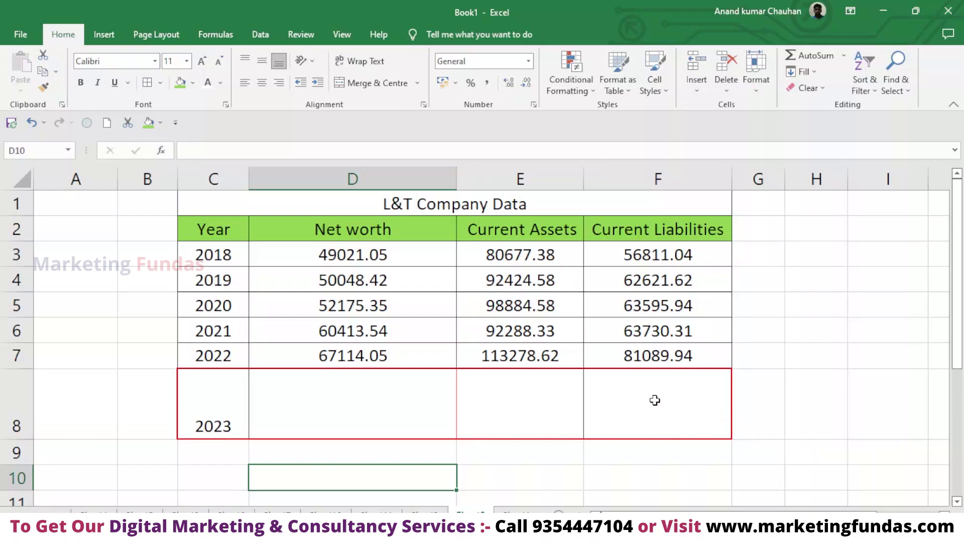
Review the L&T Company Data title, the 2018–2022 years and the net worth figures.
left_click(395, 396)
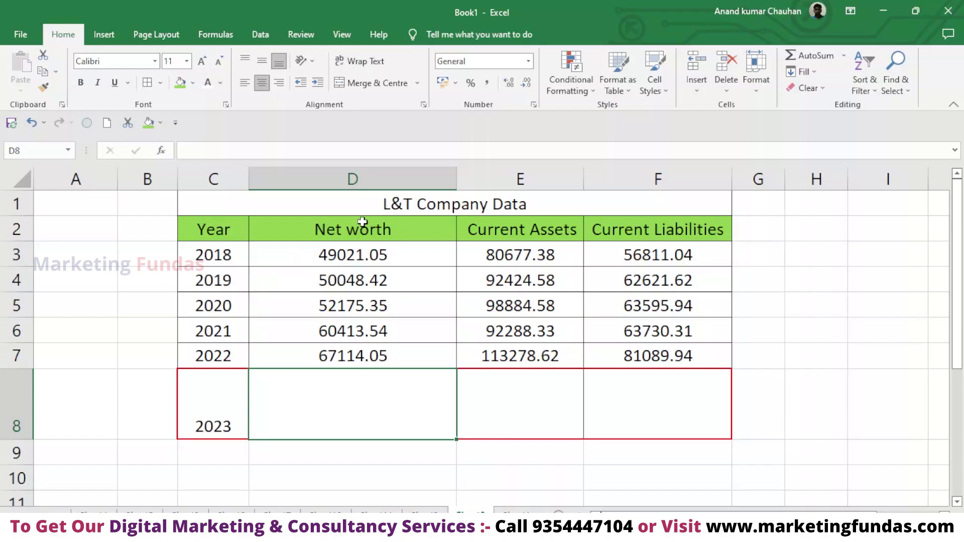
left_click(360, 204)
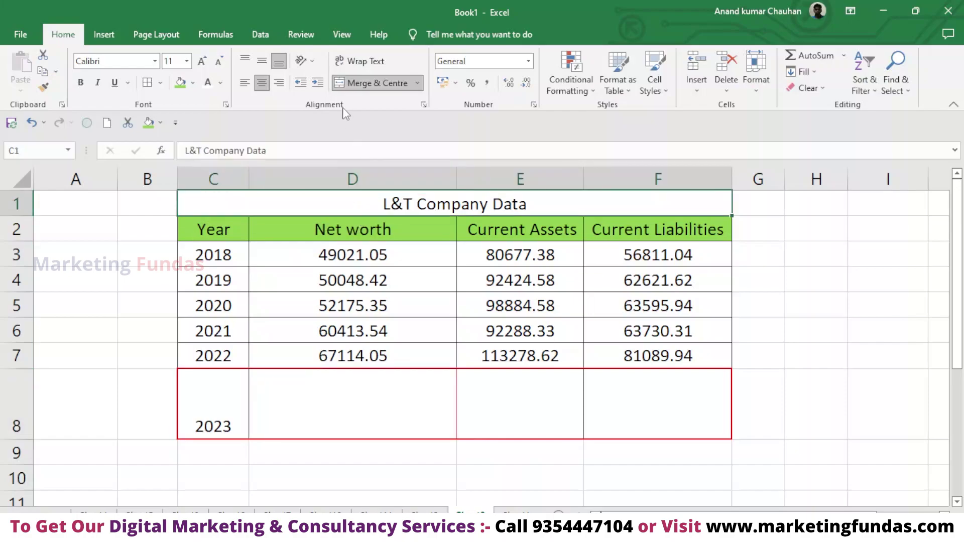
left_click(156, 259)
left_click(332, 229)
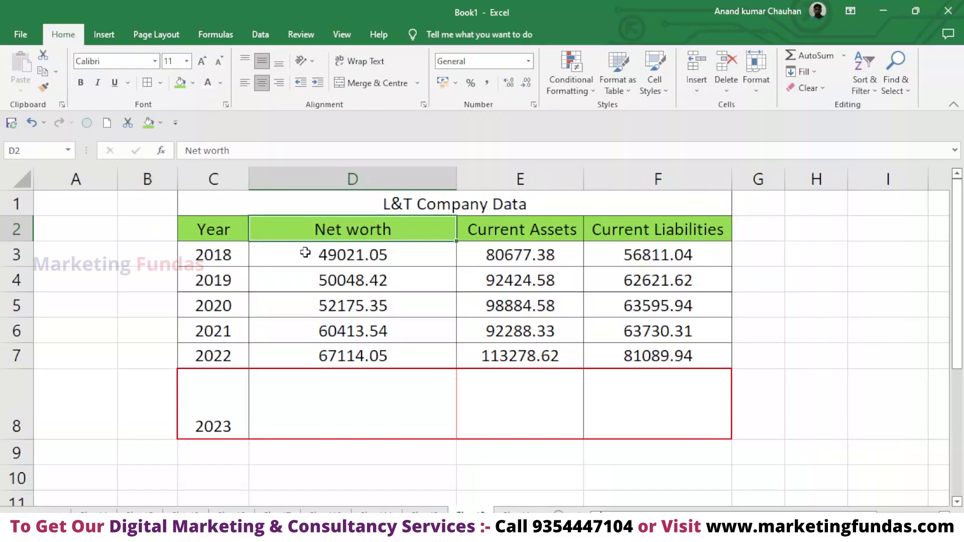
left_click_drag(341, 250, 344, 356)
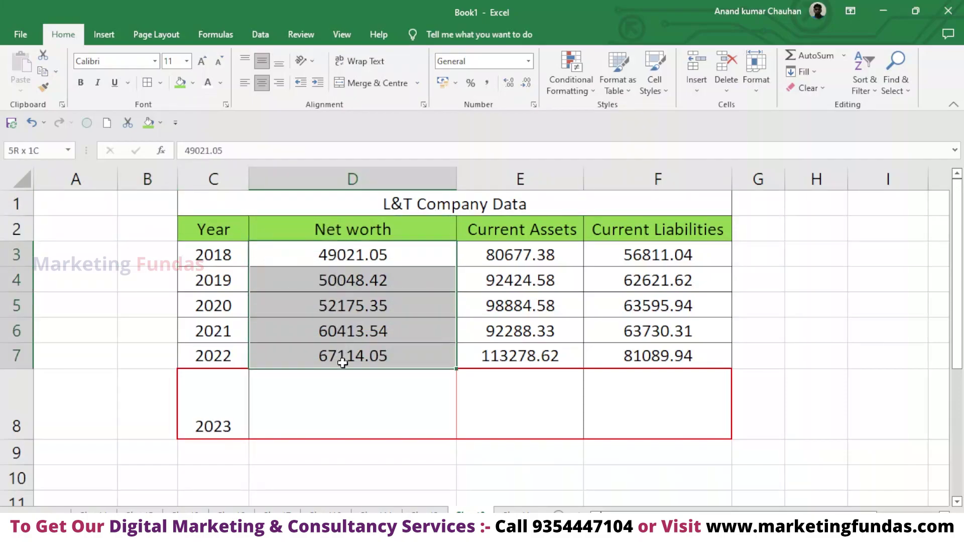
left_click_drag(226, 254, 229, 355)
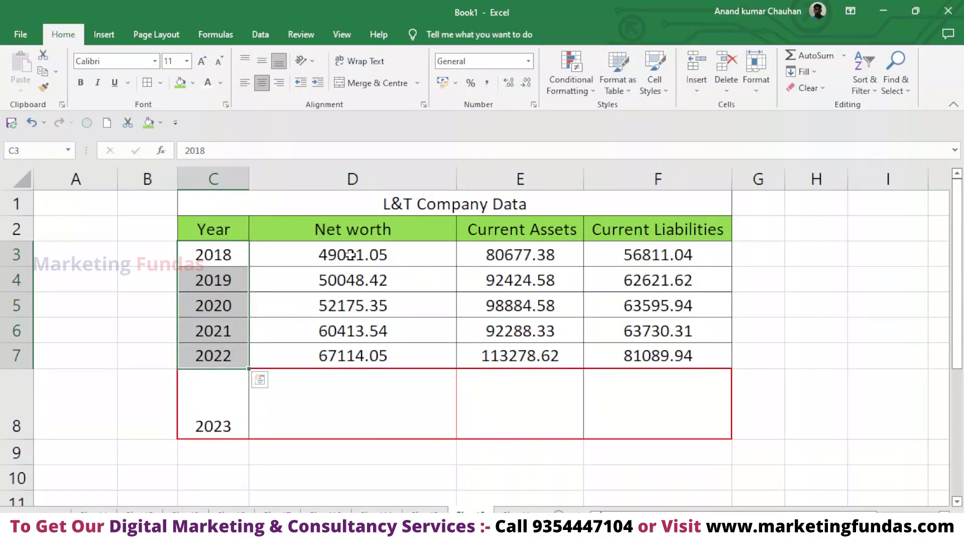
left_click_drag(350, 255, 364, 352)
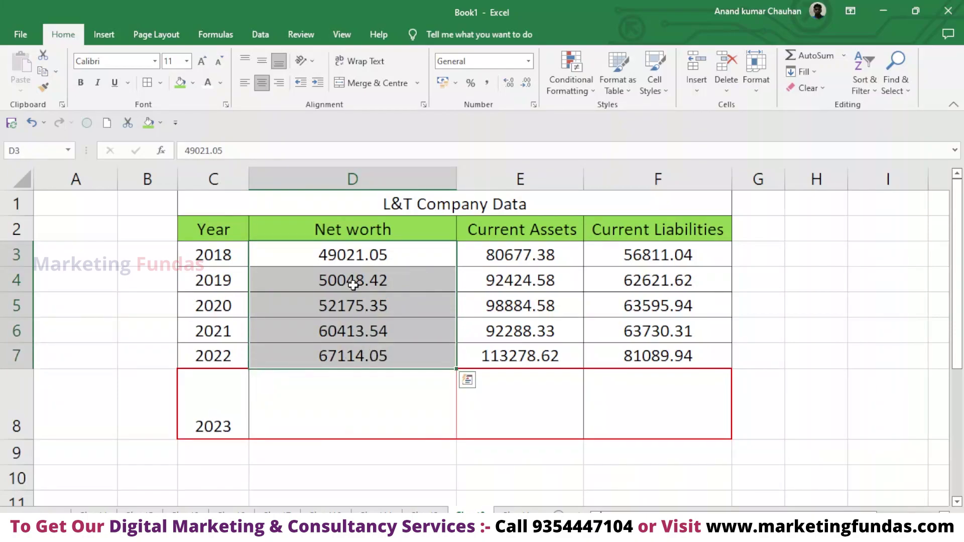
left_click(377, 253)
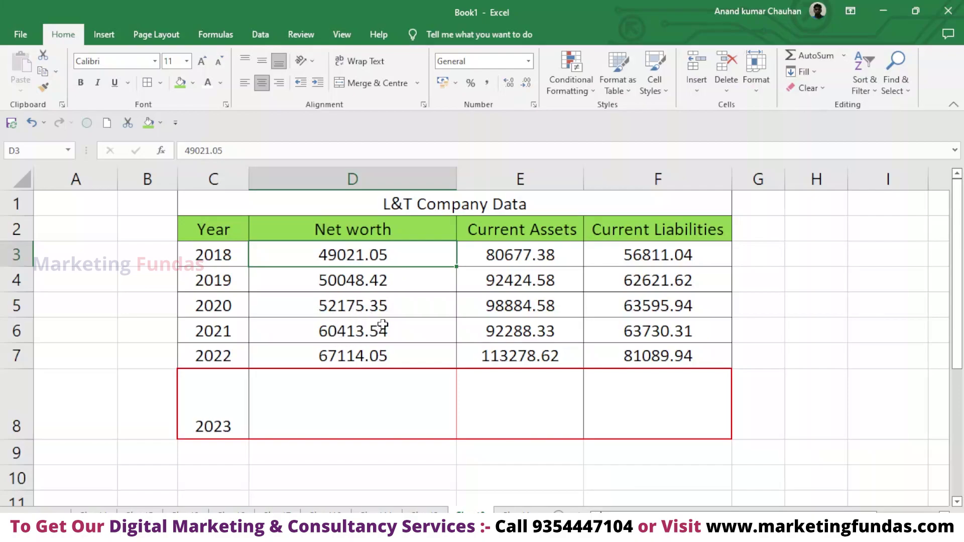
left_click_drag(363, 247, 377, 340)
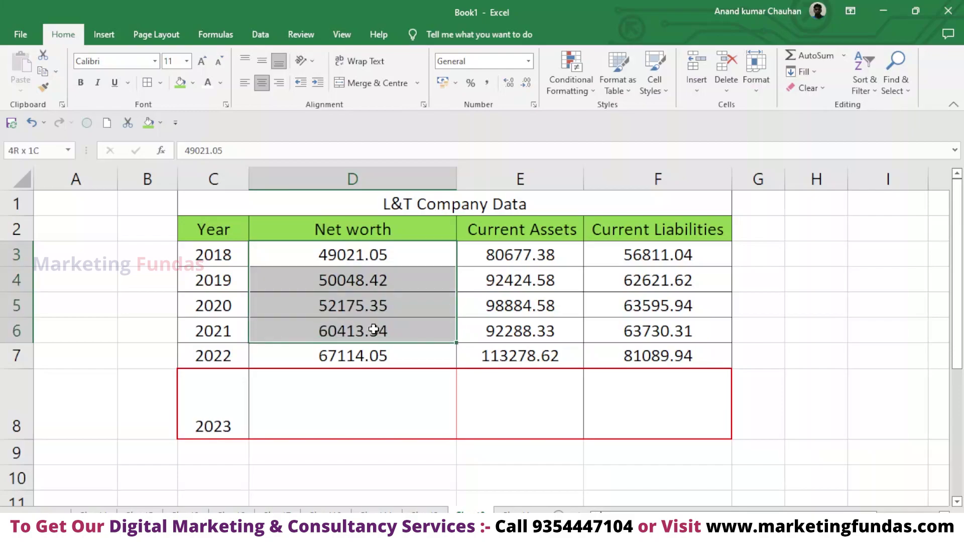
left_click_drag(375, 258, 379, 331)
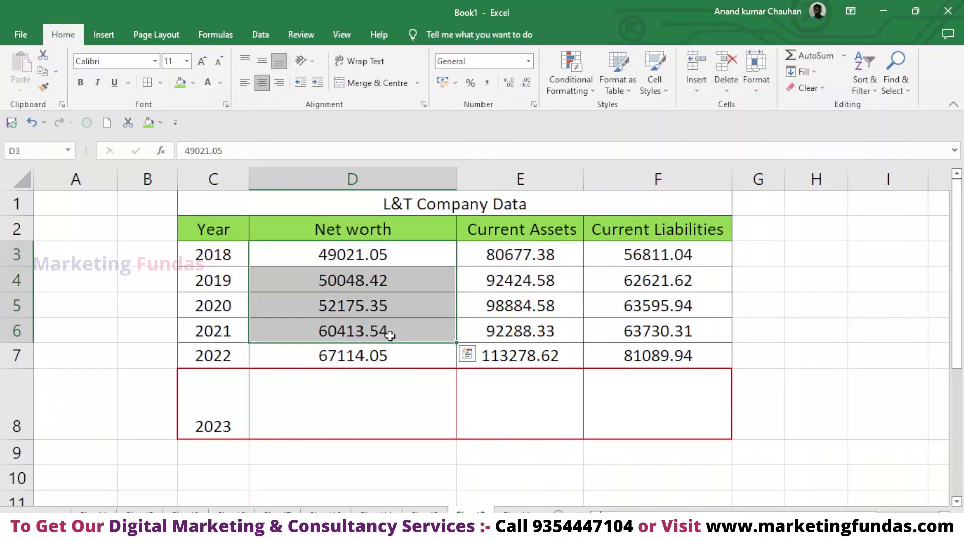
left_click(356, 404)
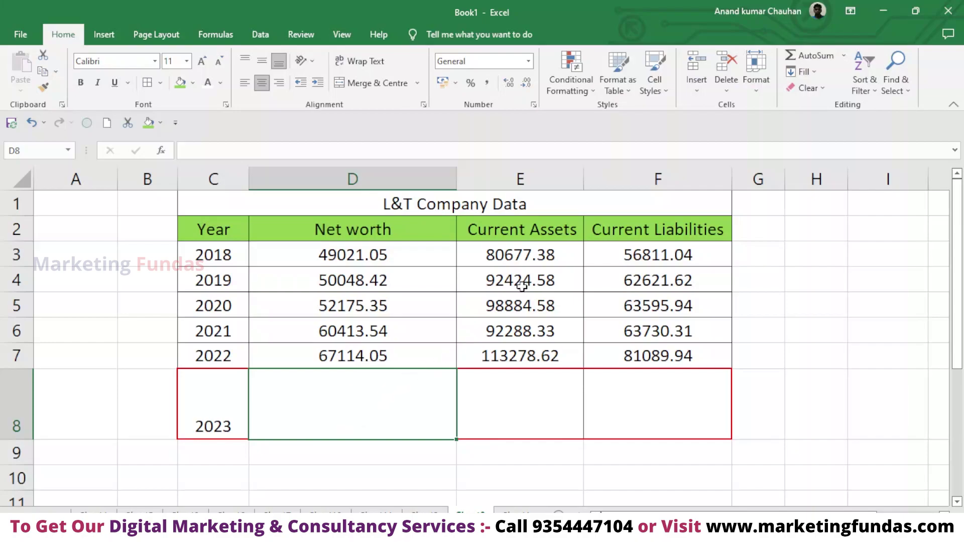
Review the current assets and liabilities figures and the empty 2023 row.
left_click_drag(541, 252, 546, 352)
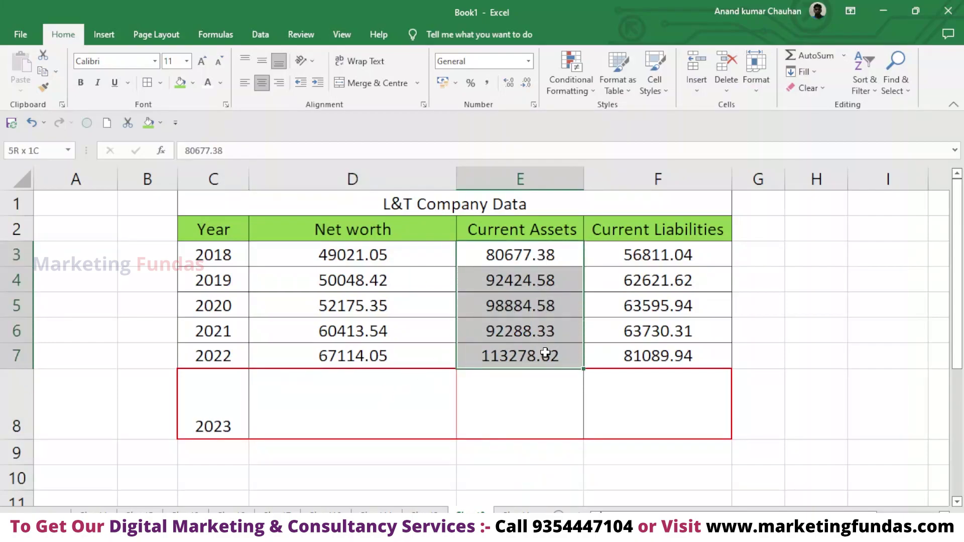
left_click(540, 254)
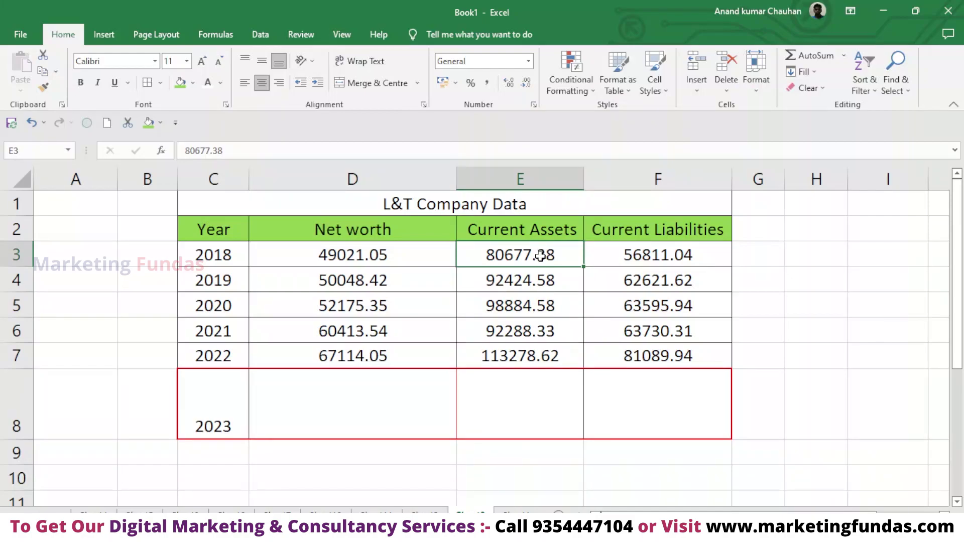
left_click(637, 253)
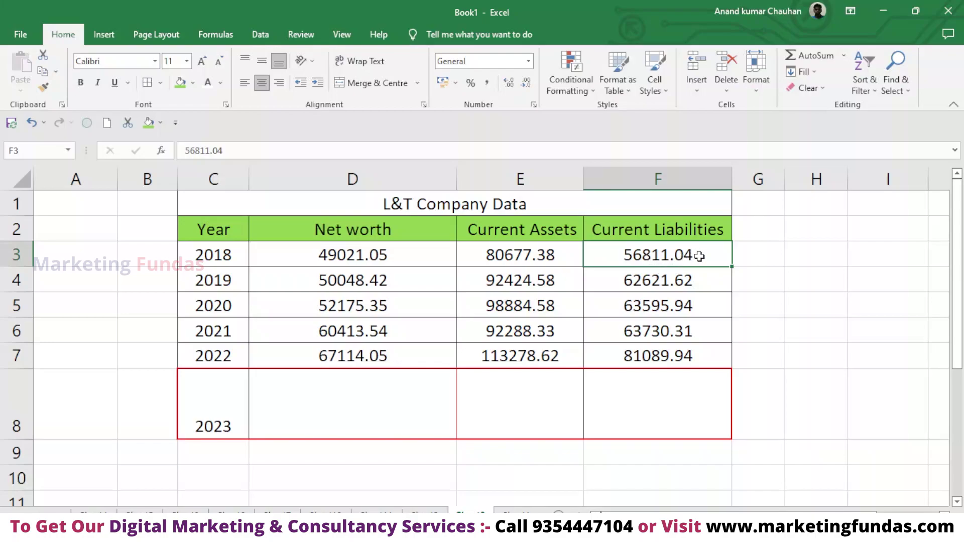
left_click(702, 275)
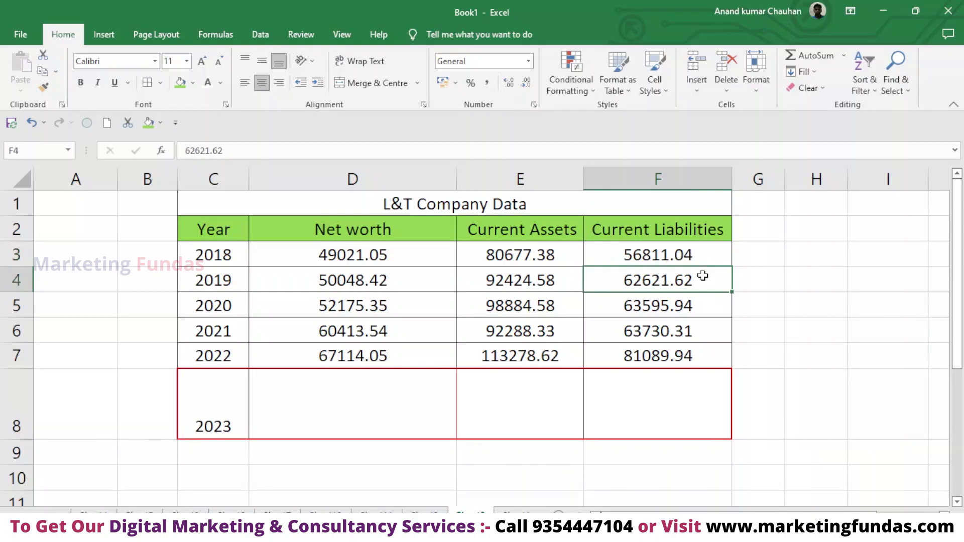
left_click(574, 254)
left_click(650, 256)
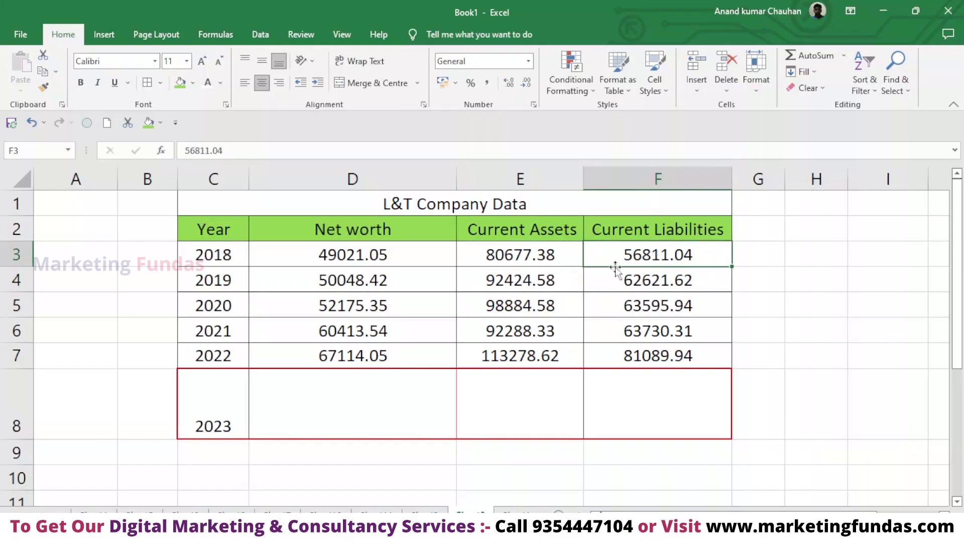
left_click_drag(532, 253, 518, 356)
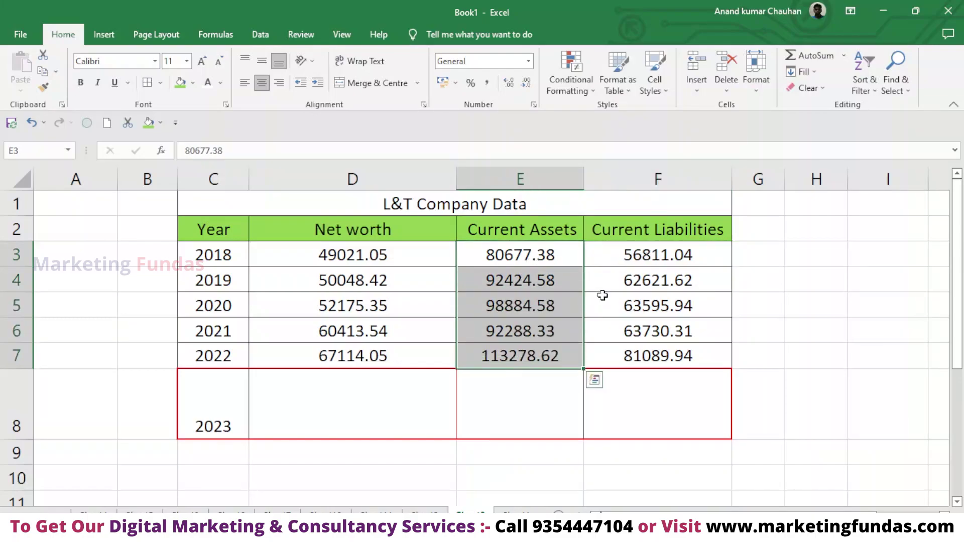
left_click_drag(651, 256, 653, 356)
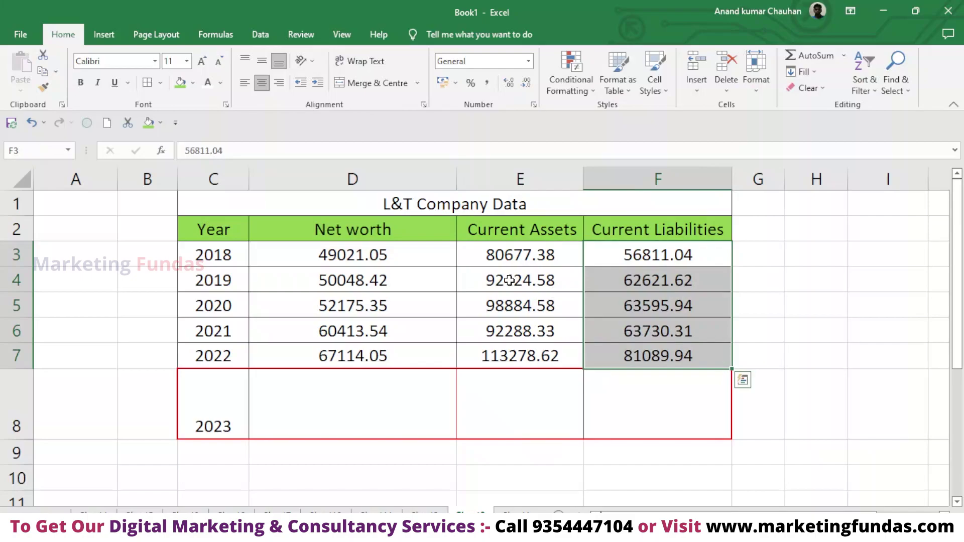
mouse_move(216, 229)
left_mouse_down()
mouse_move(576, 211)
mouse_move(631, 230)
mouse_move(650, 388)
left_mouse_up()
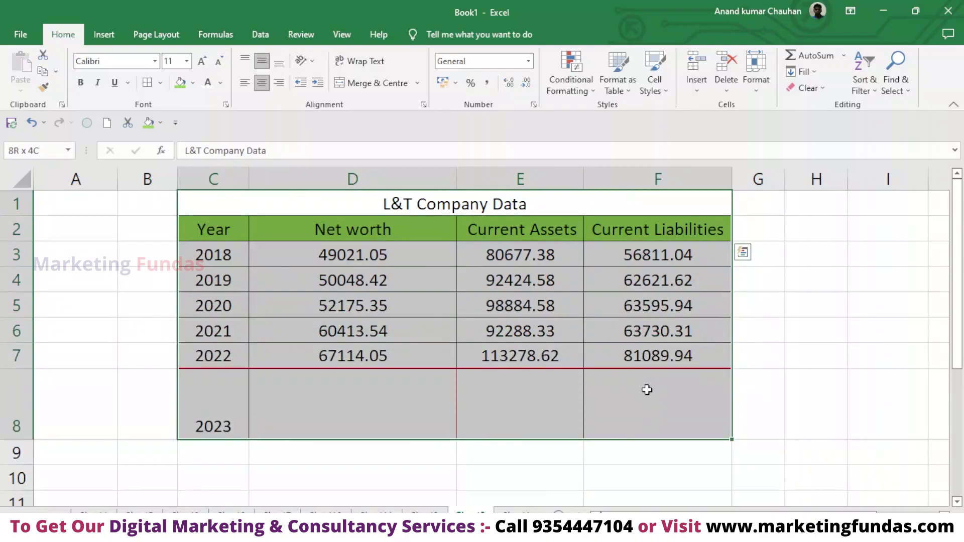
left_click_drag(647, 389, 637, 225)
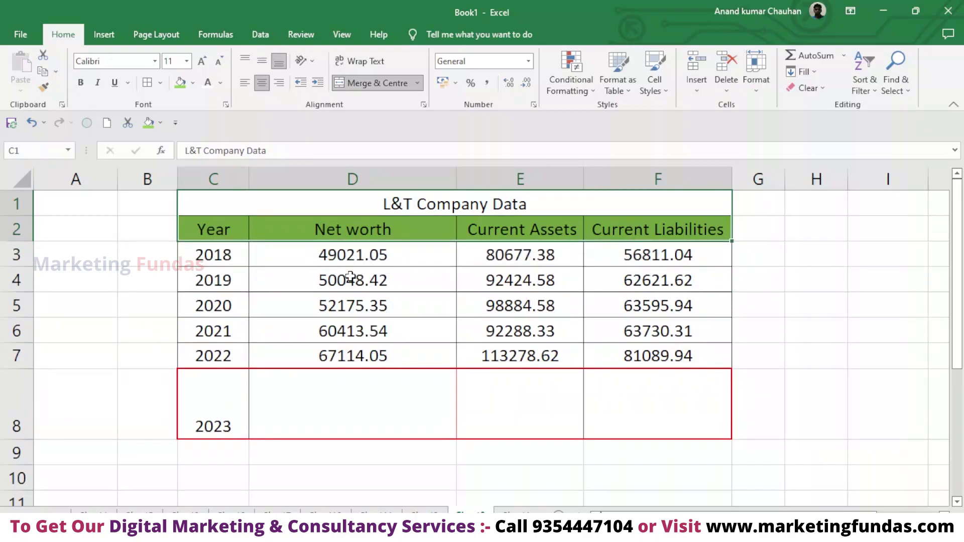
left_click(339, 253)
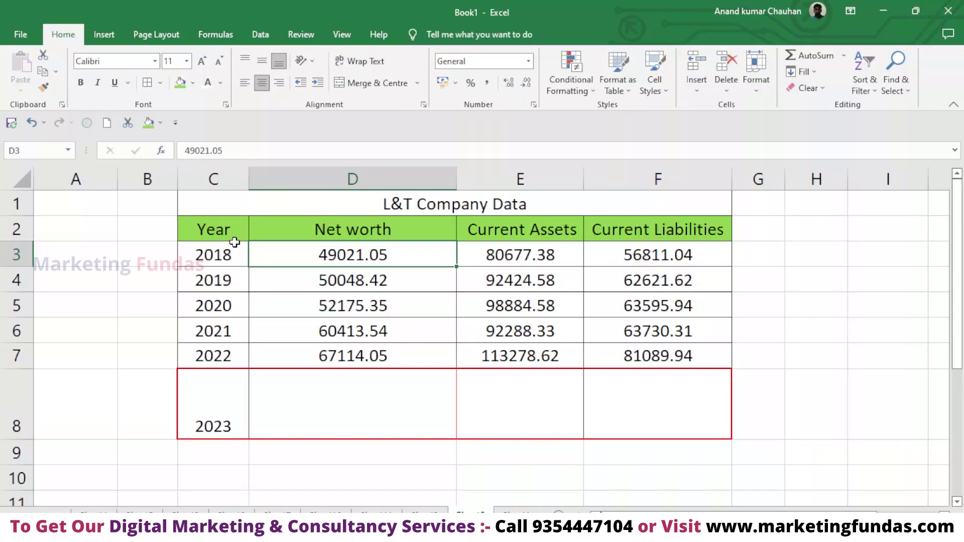
left_click(324, 395)
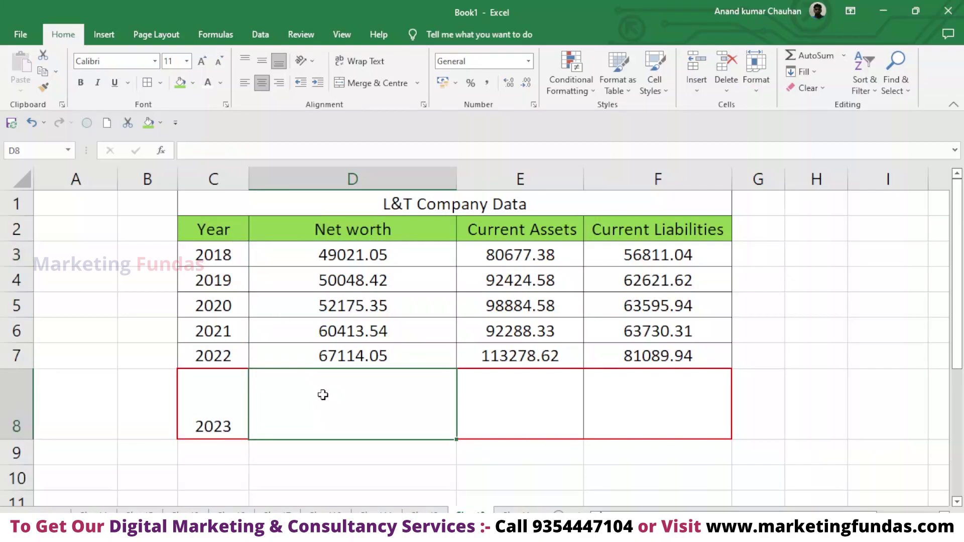
left_click(504, 399)
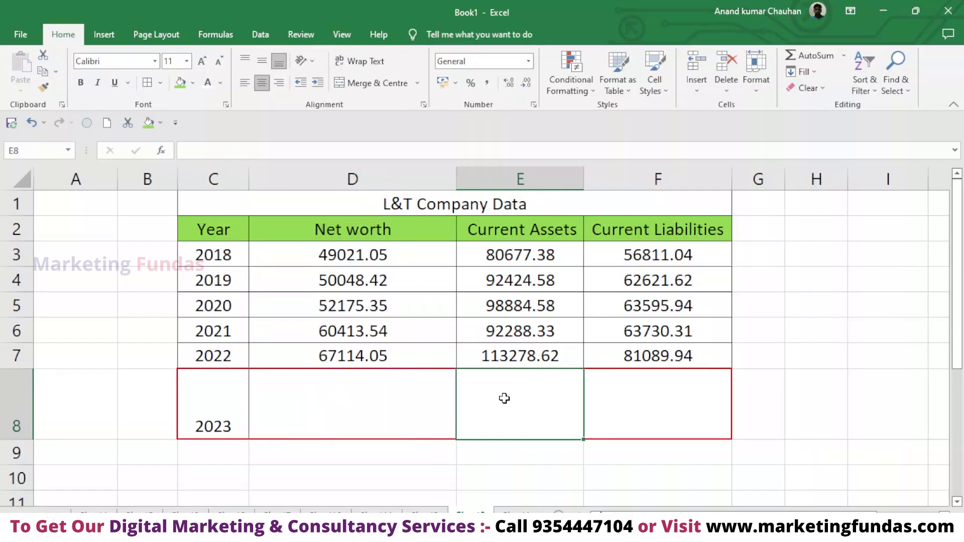
left_click(624, 389)
left_click(226, 390)
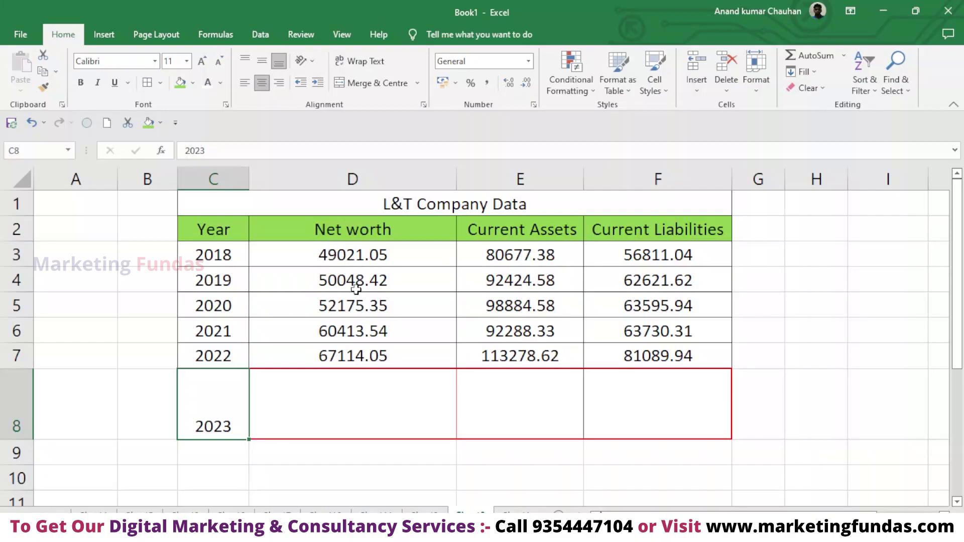
Enter =FORECAST(C8,D3:D7,C3:C7) in D8, forecasting 2023 net worth as 69719.818.
left_click(374, 385)
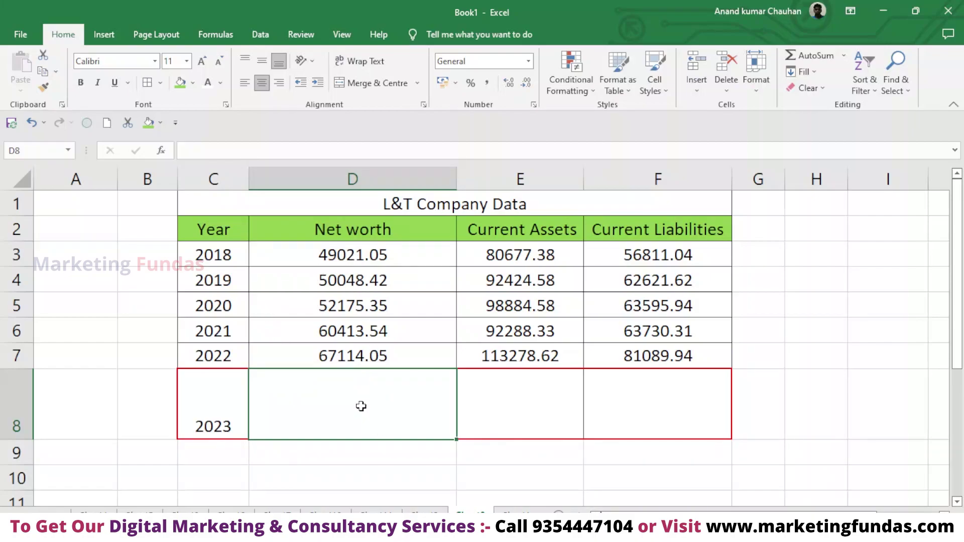
type("=")
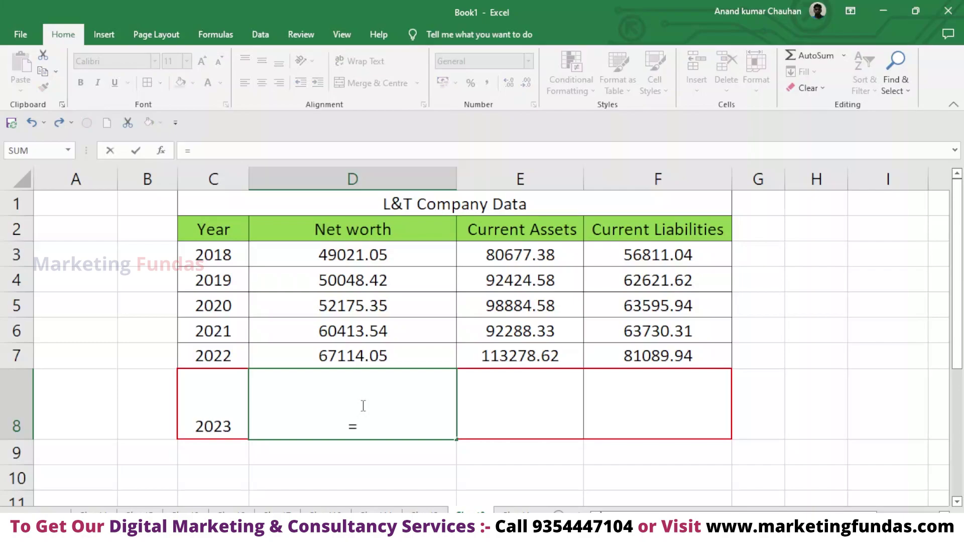
type("fo")
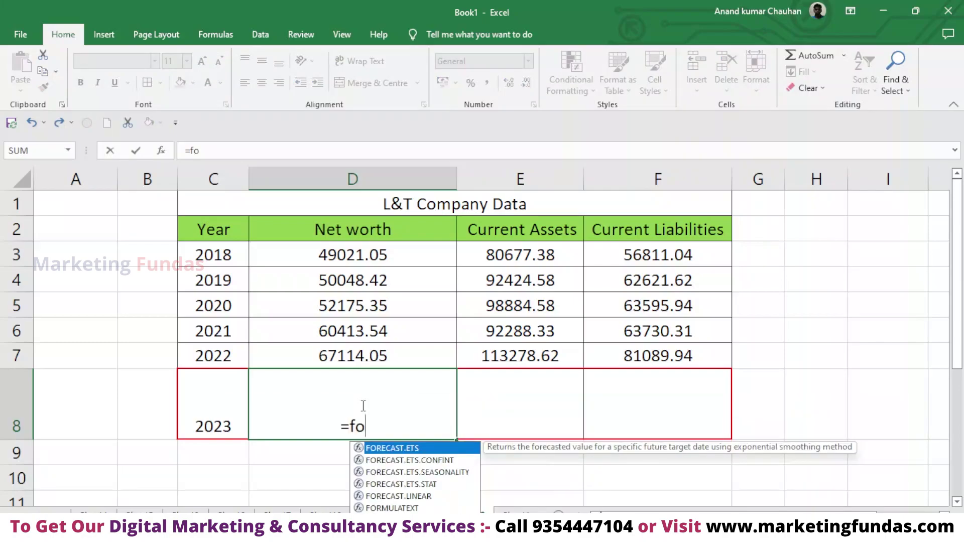
type("r")
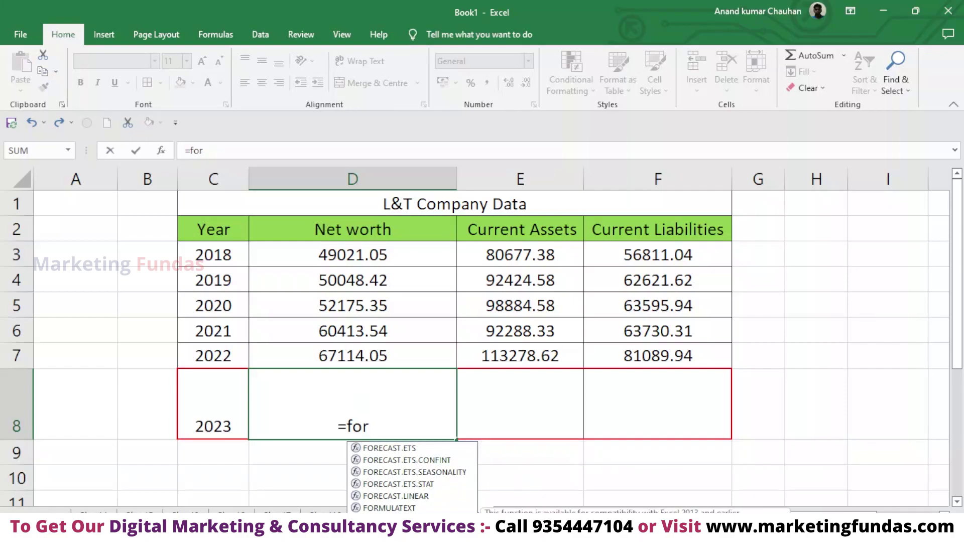
key("Tab")
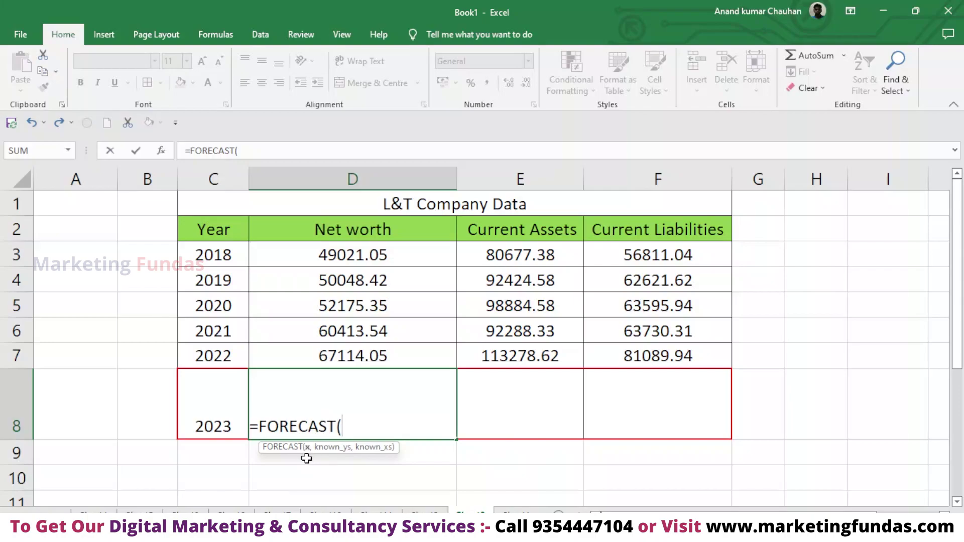
left_click(227, 424)
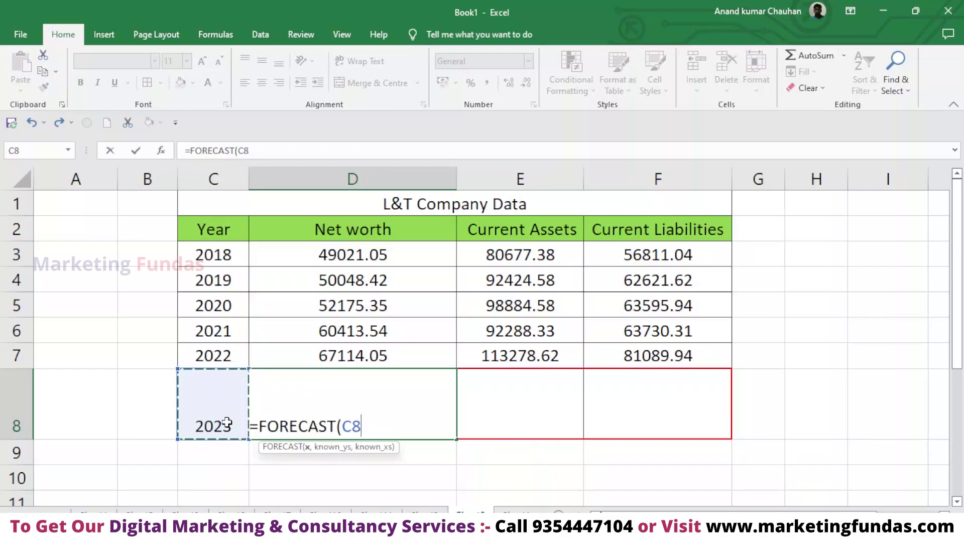
type(",")
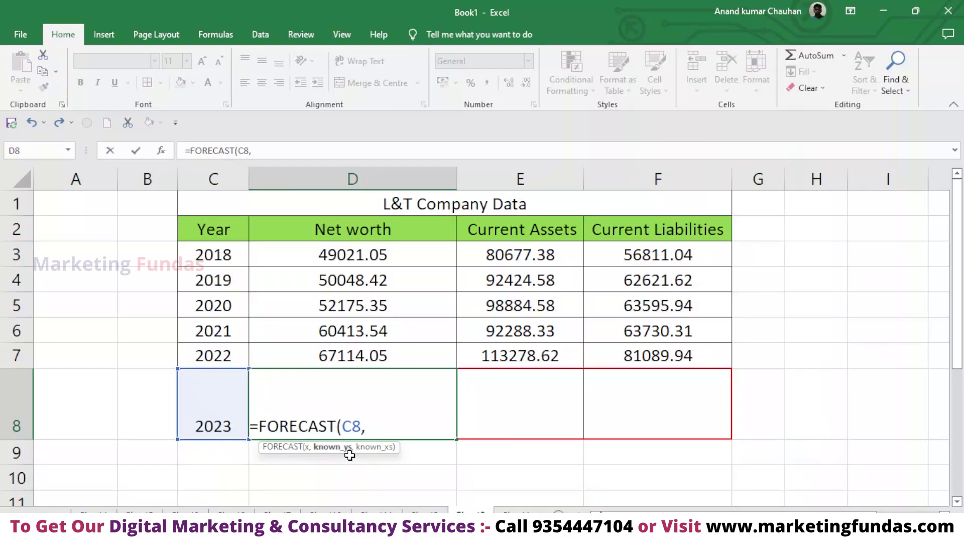
left_click_drag(363, 248, 372, 356)
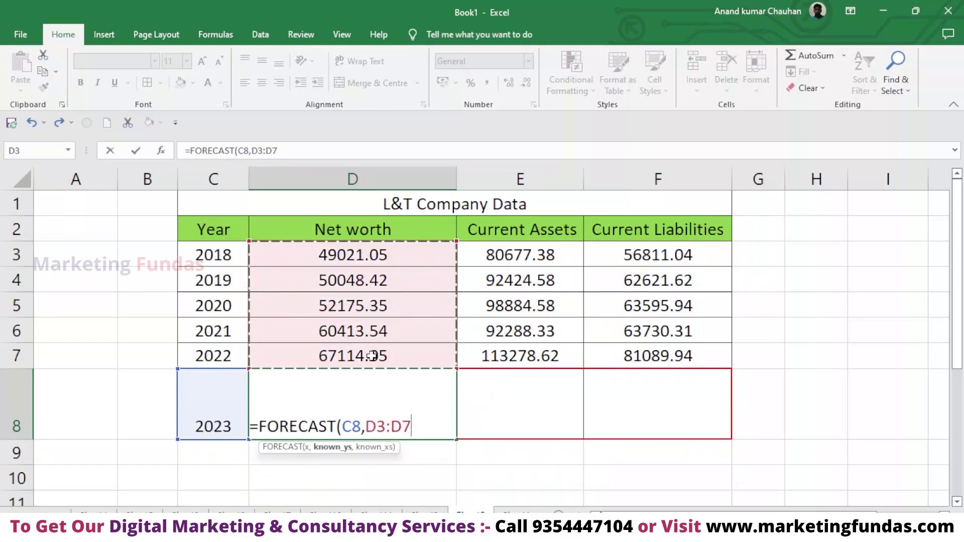
type(",")
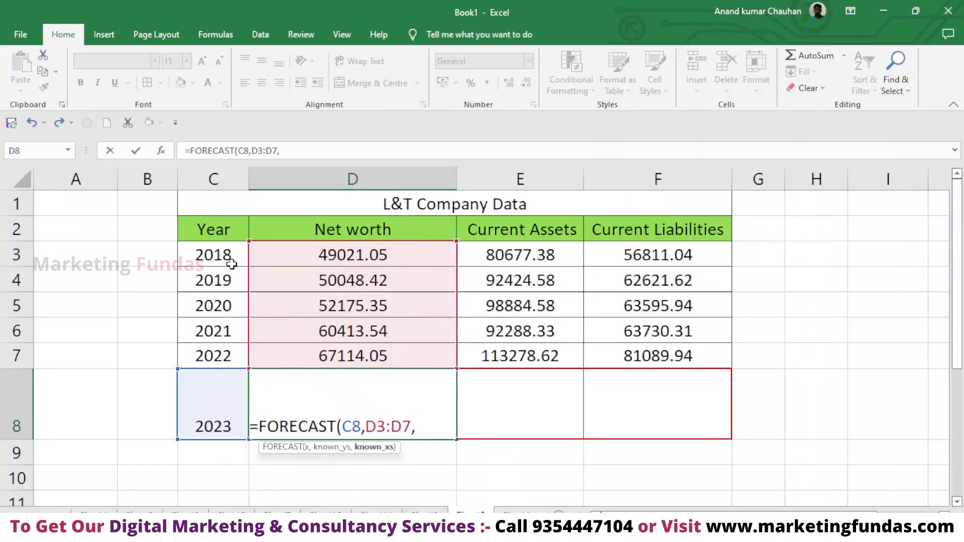
left_click_drag(224, 252, 233, 356)
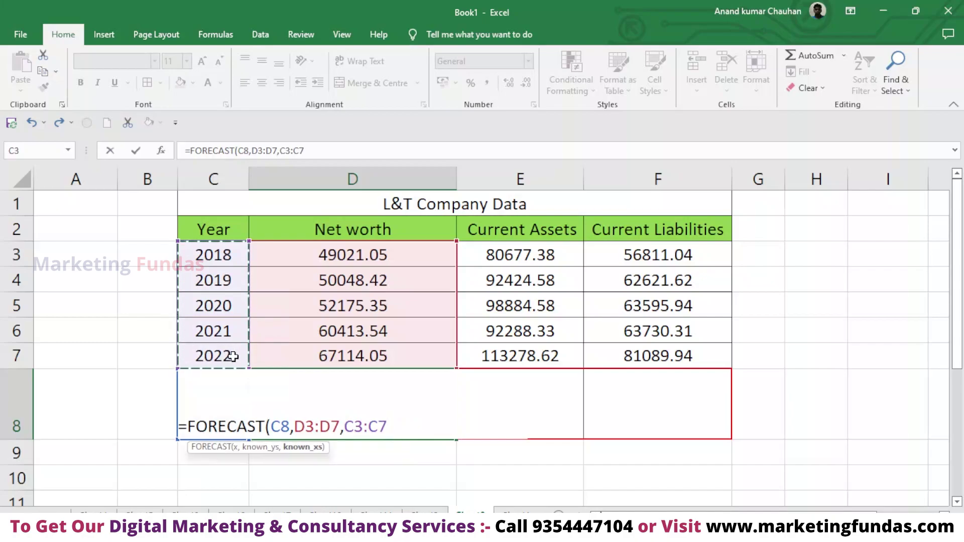
key("Return")
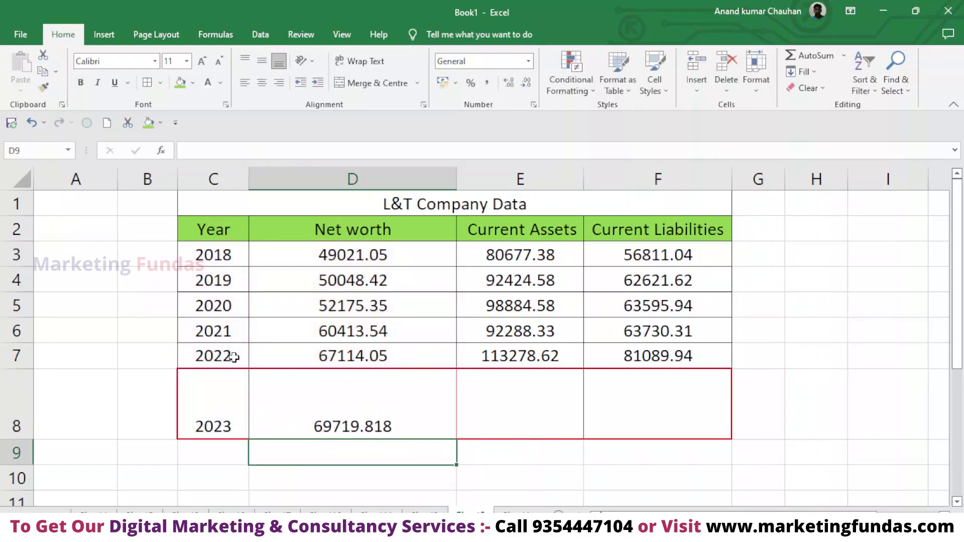
Enter =FORECAST(C8,E3:E7,C3:C7) in E8, forecasting 2023 current assets as 115030.567.
left_click(360, 401)
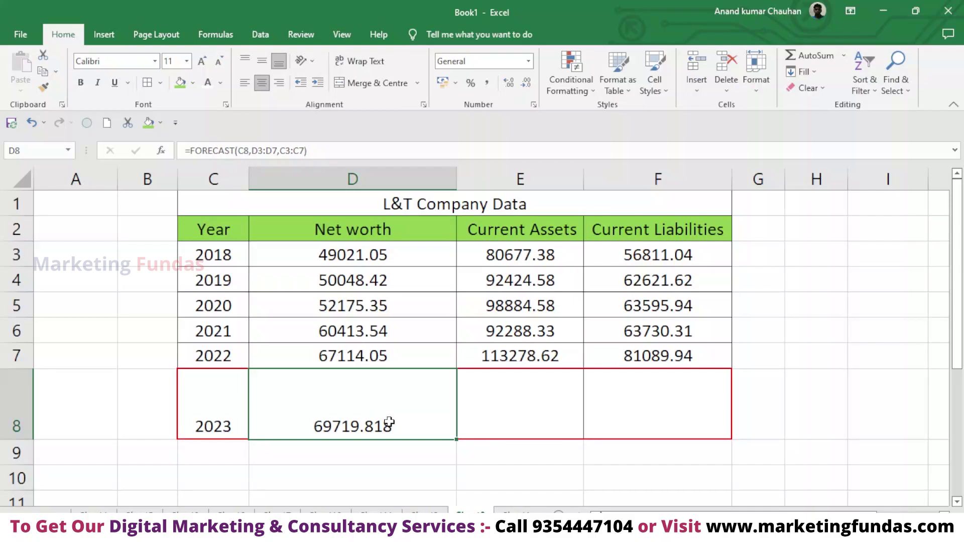
left_click(527, 402)
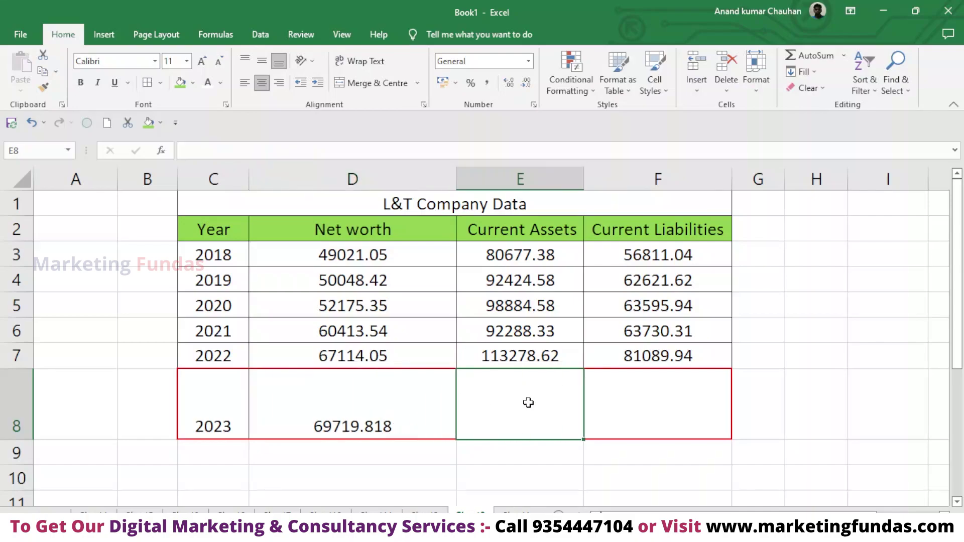
left_click(638, 417)
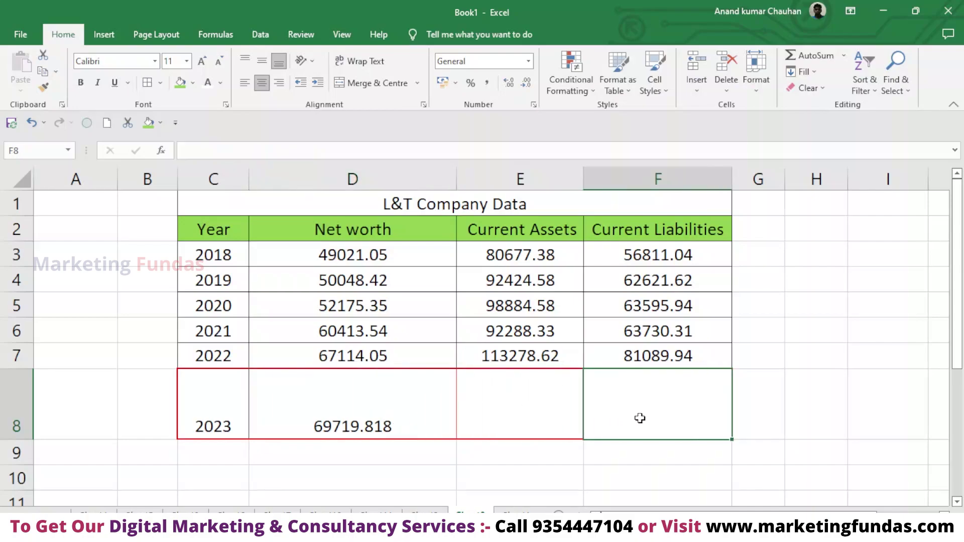
double_click(558, 417)
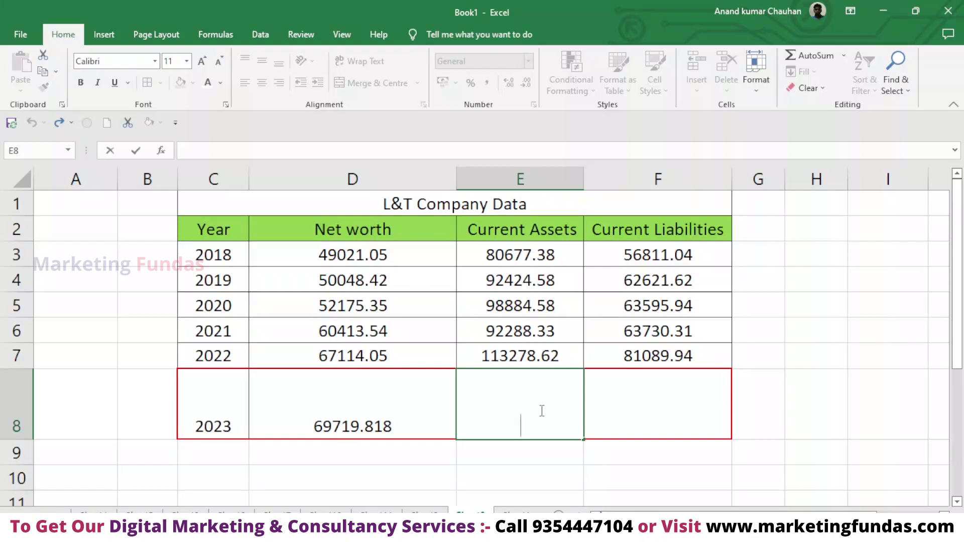
type("=")
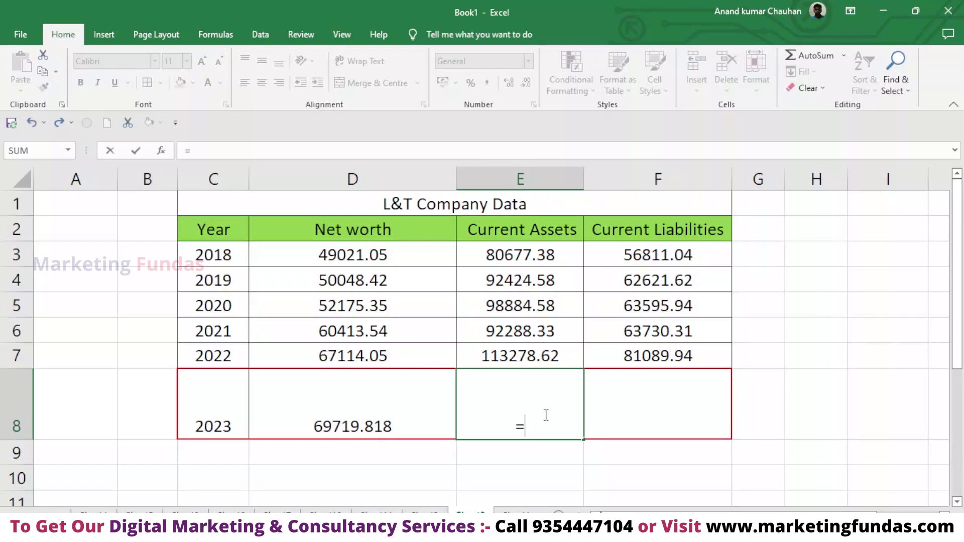
type("for")
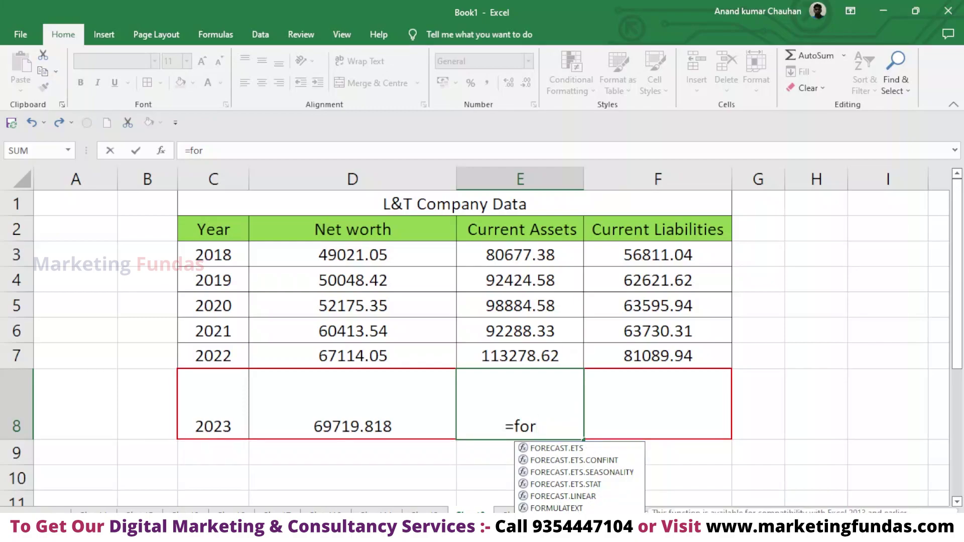
key("Tab")
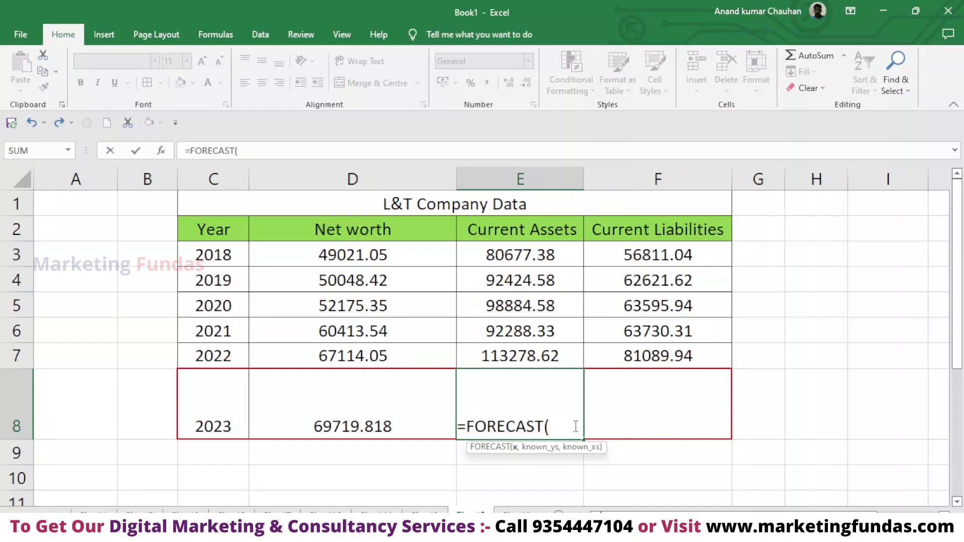
left_click(222, 427)
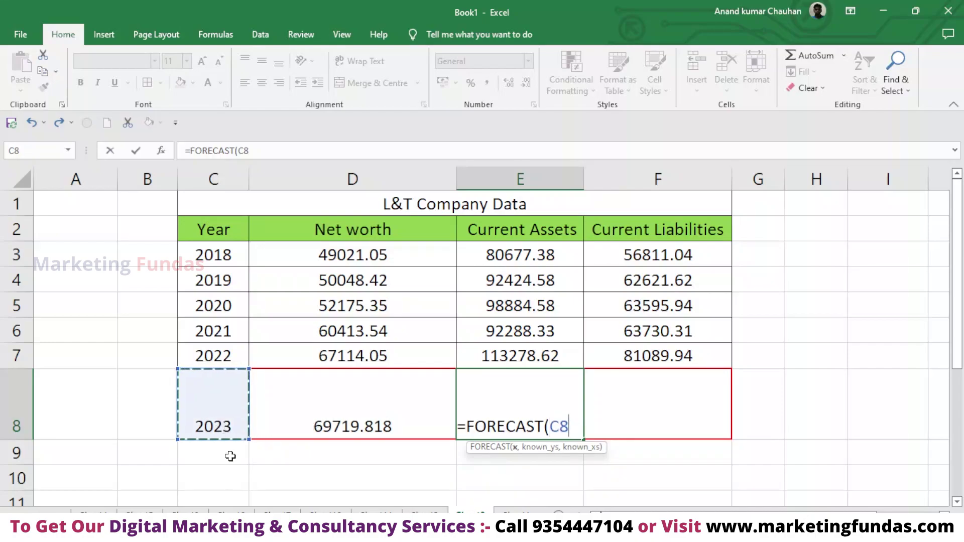
type(",")
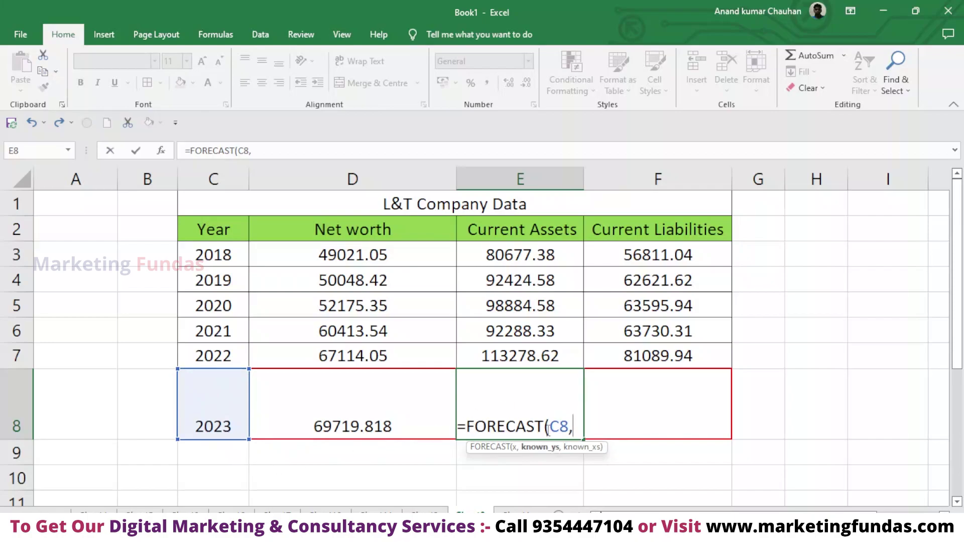
left_click_drag(544, 247, 559, 365)
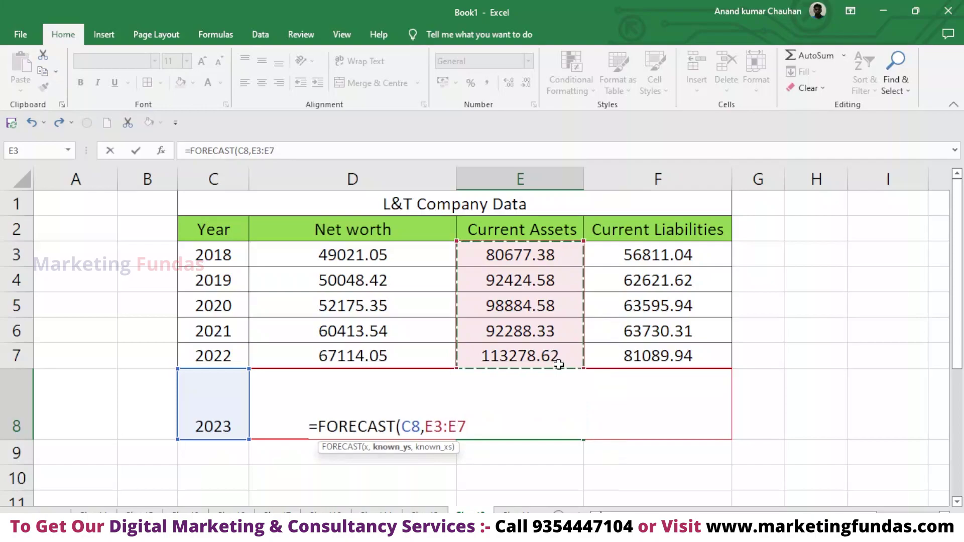
type(",")
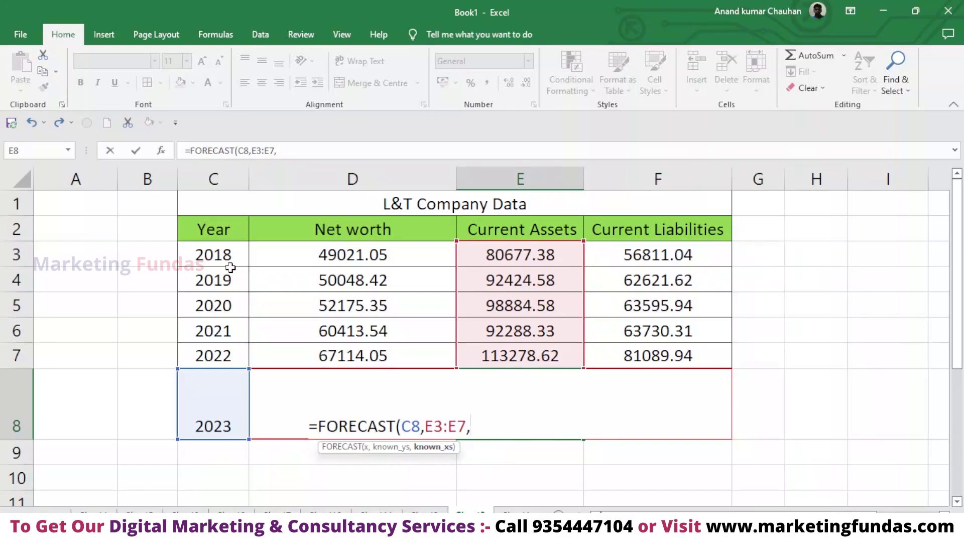
left_click_drag(220, 257, 238, 350)
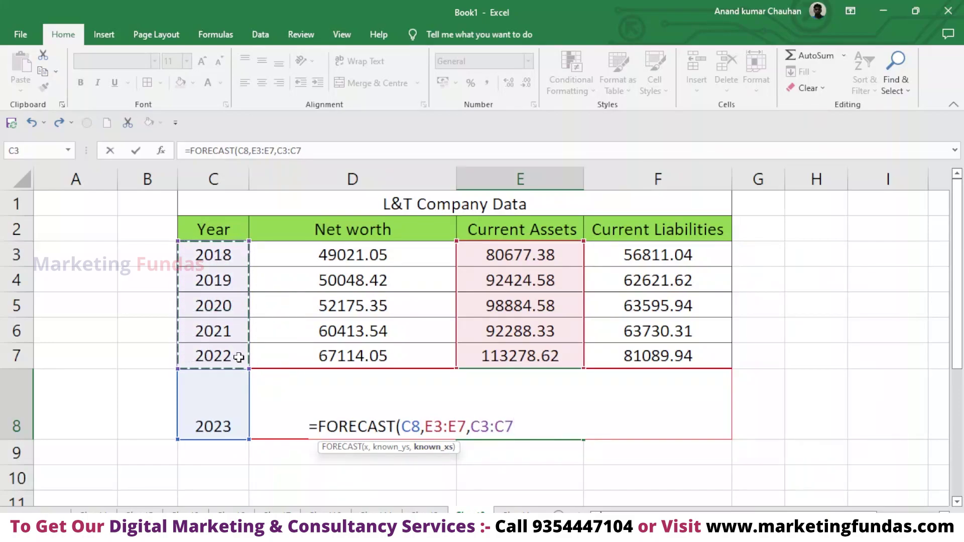
key("Return")
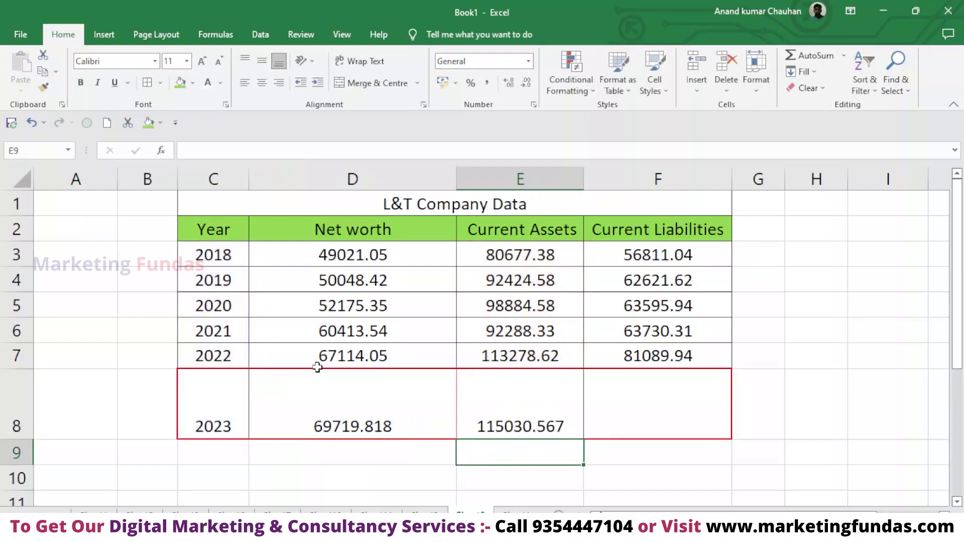
left_click(515, 402)
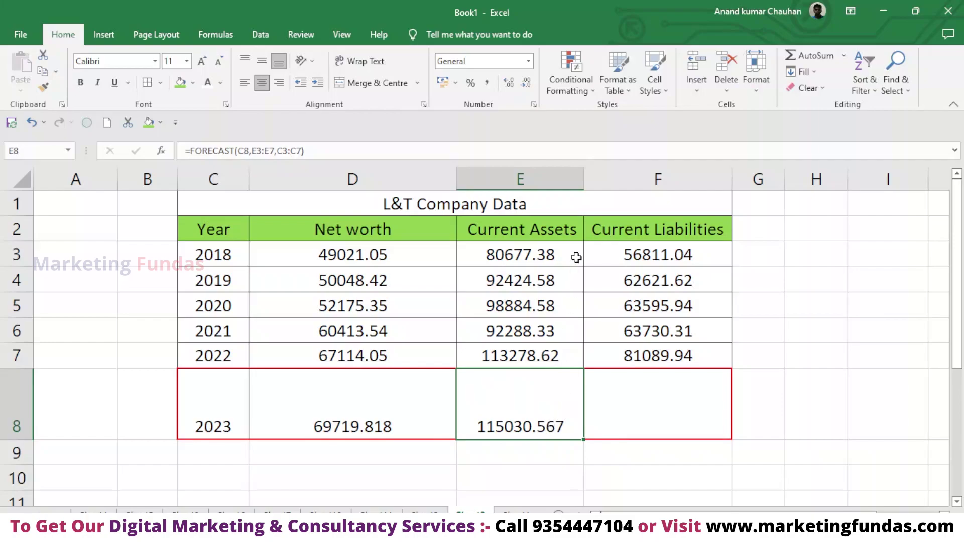
left_click(695, 400)
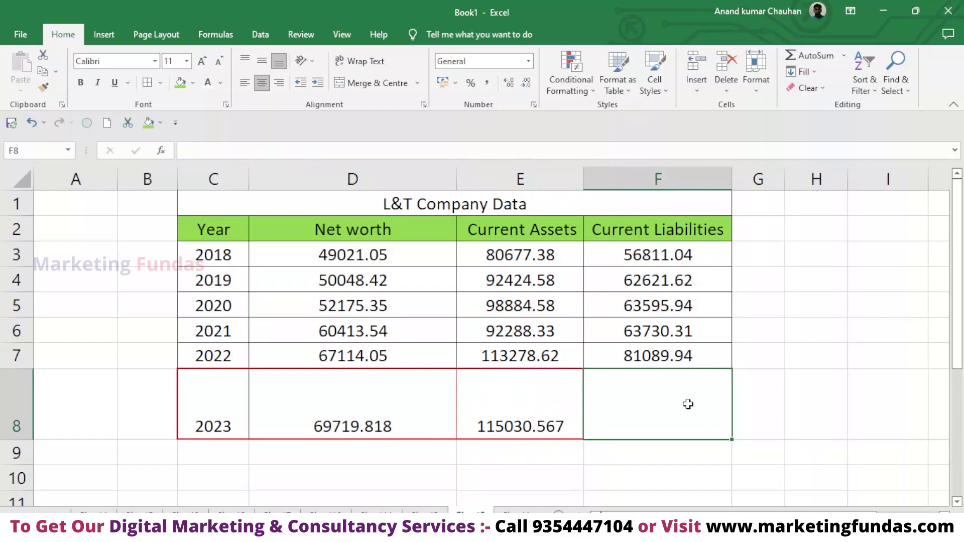
Enter =FORECAST(C8,F3:F7,C3:C7) in F8 to forecast 2023 current liabilities.
double_click(688, 403)
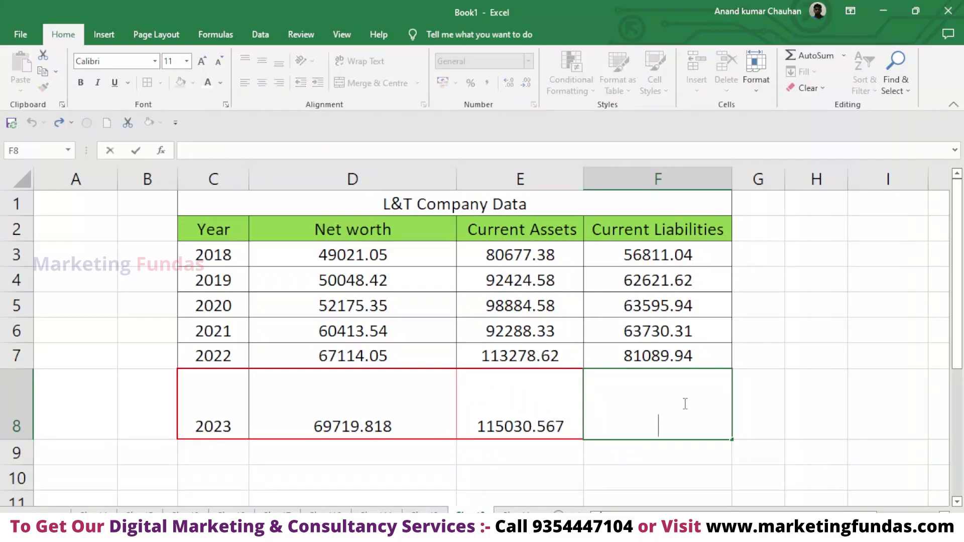
type("=")
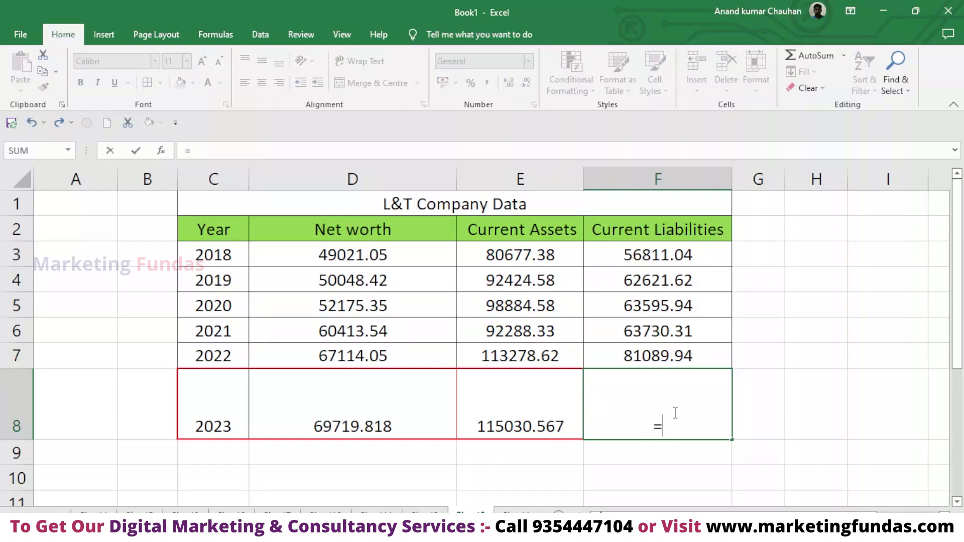
type("for")
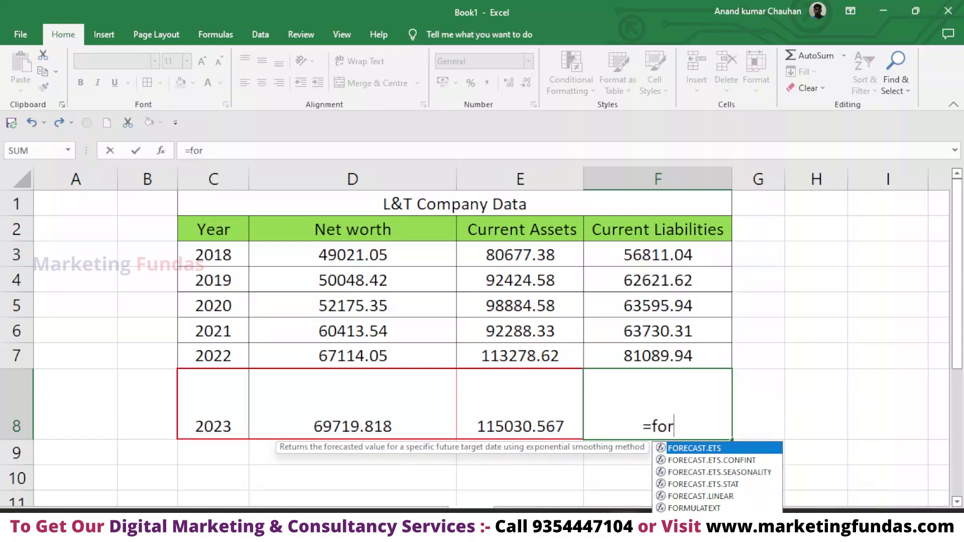
key("Up")
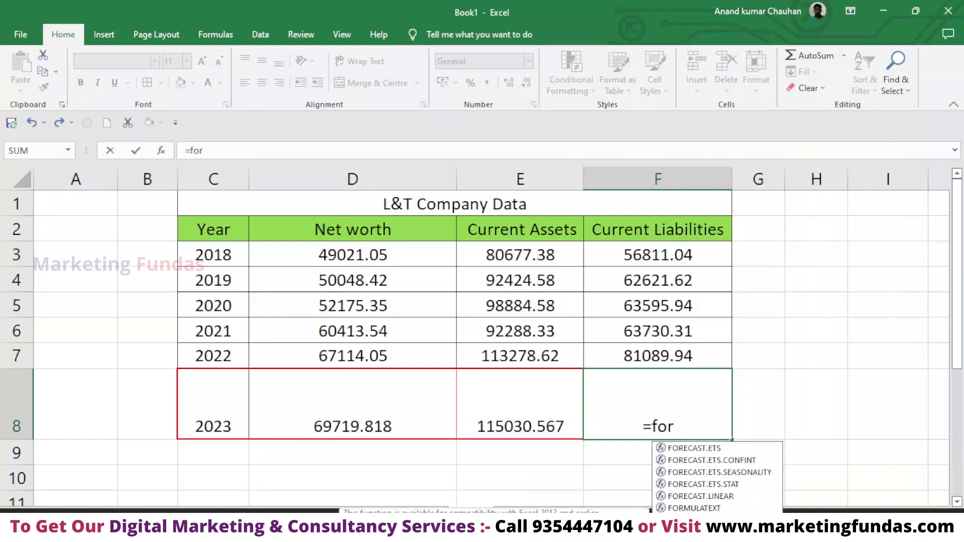
key("Tab")
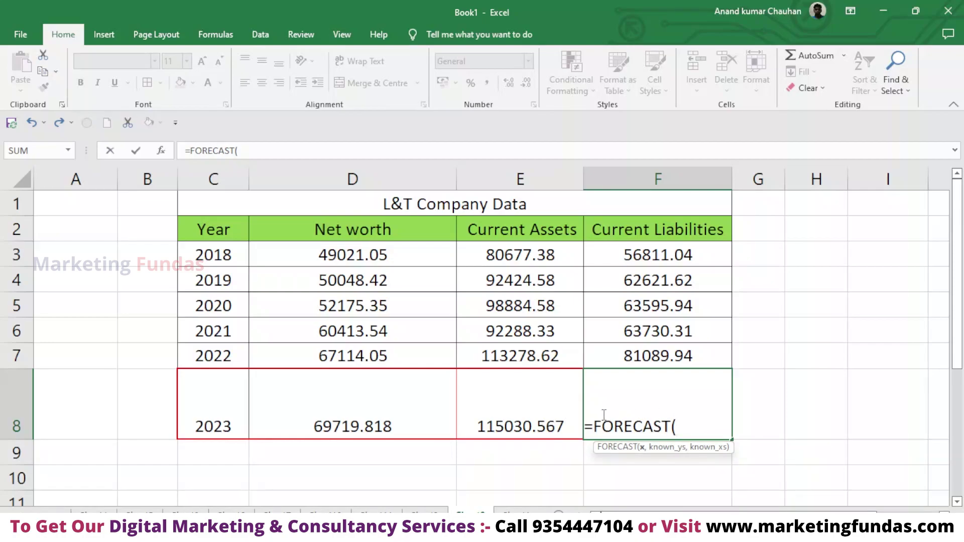
left_click(195, 424)
type(",")
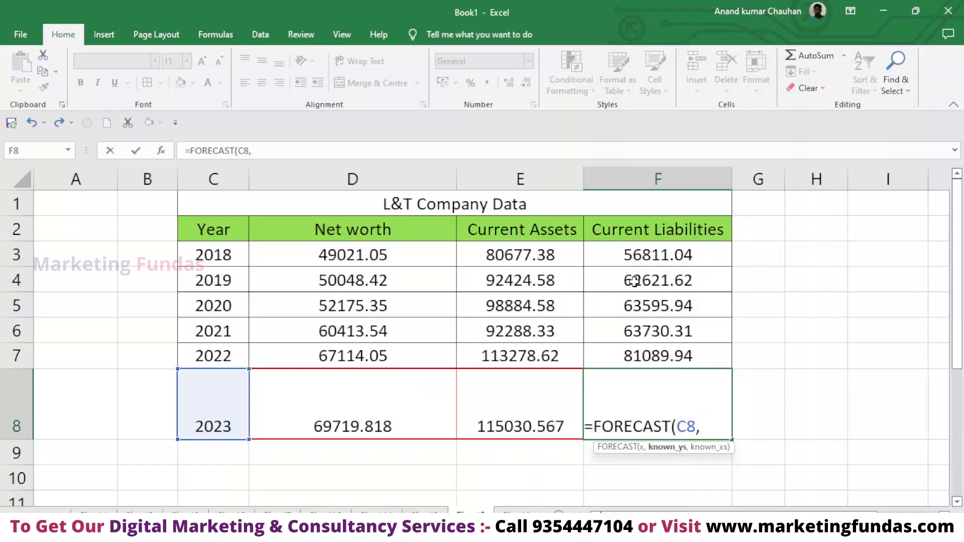
left_click_drag(656, 258, 677, 355)
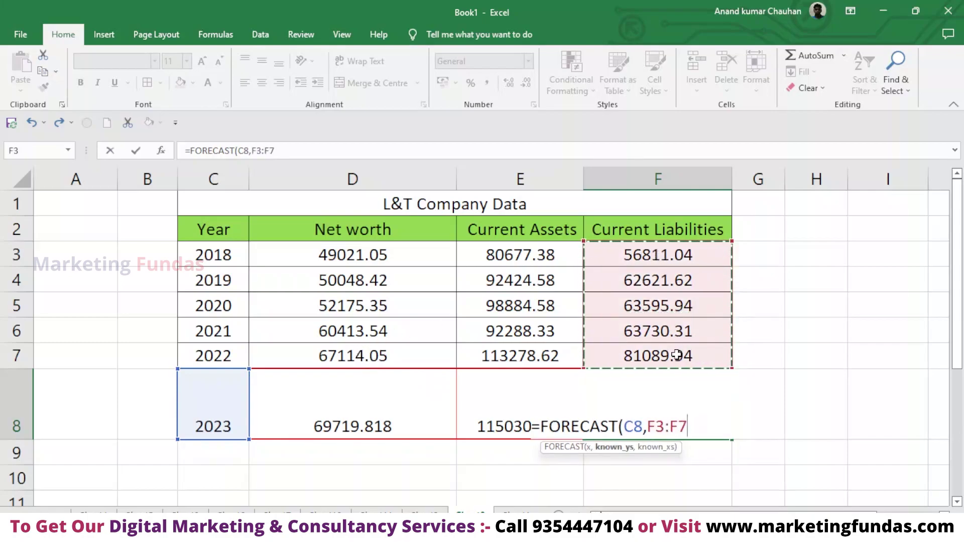
type(",")
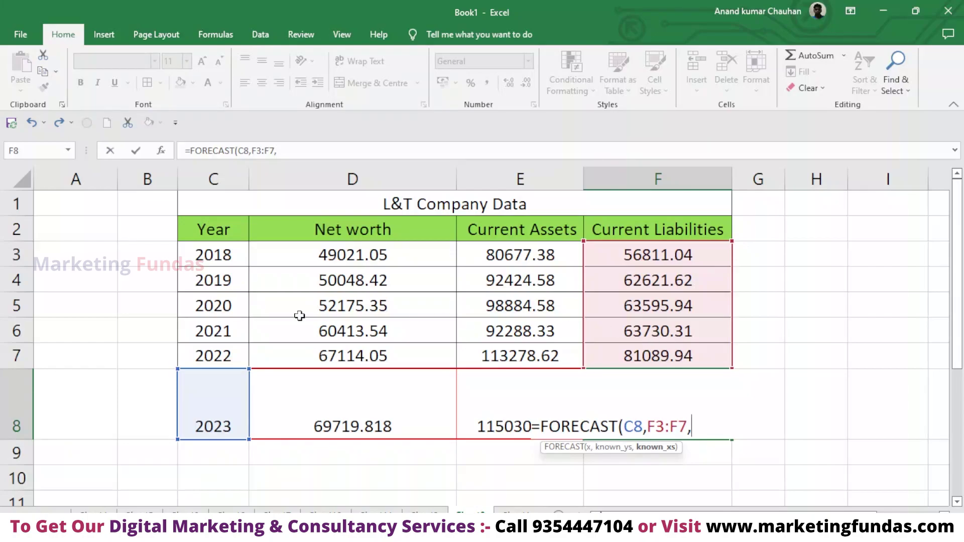
left_click_drag(224, 253, 249, 358)
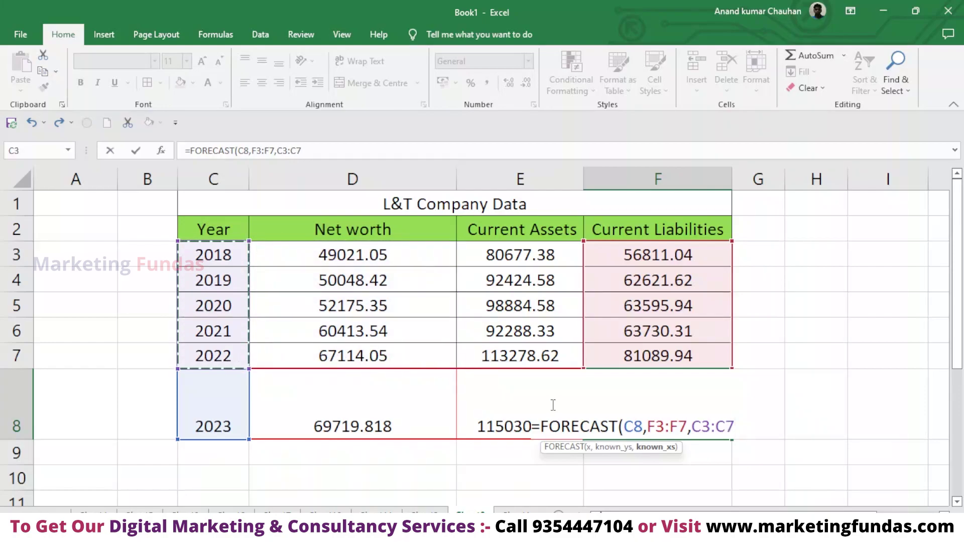
key("Return")
left_click(665, 413)
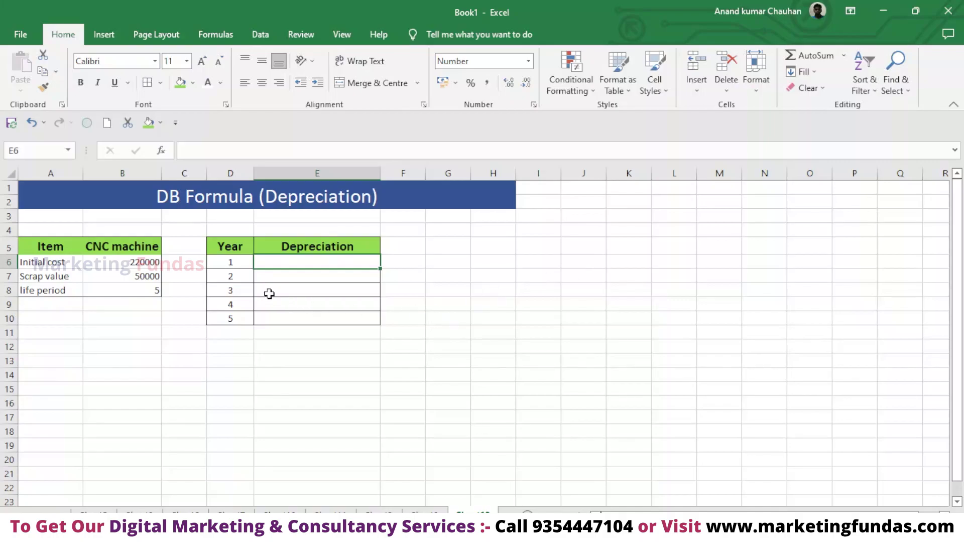
left_click(69, 277)
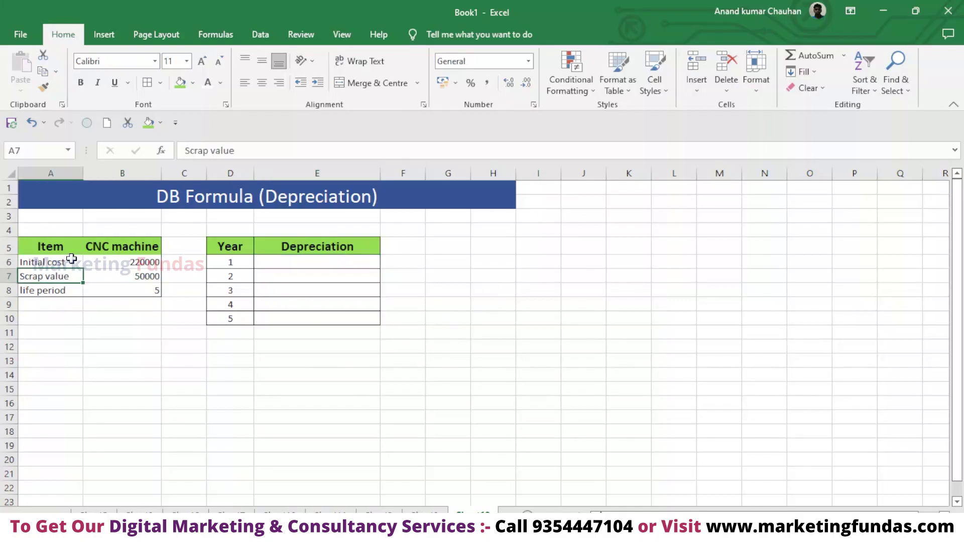
left_click(116, 245)
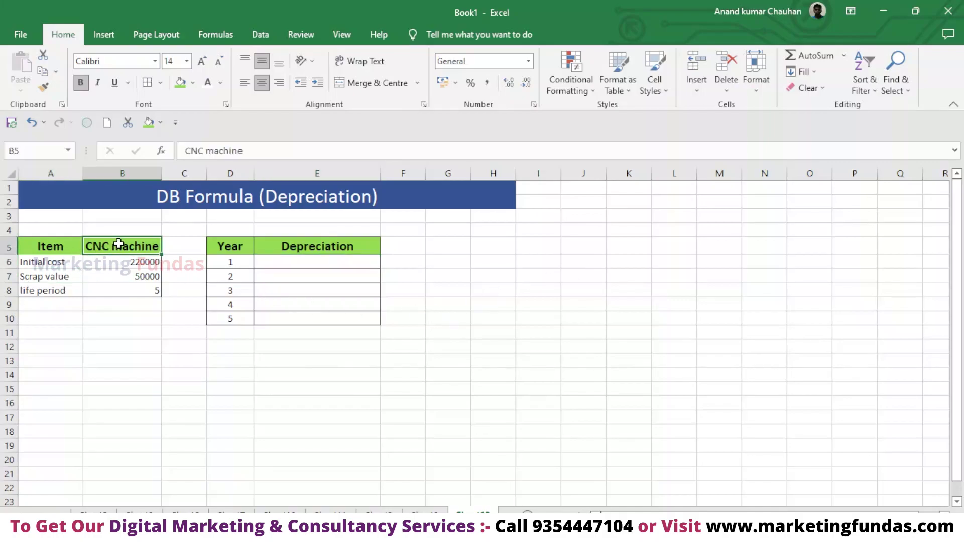
left_click(68, 263)
left_click(121, 267)
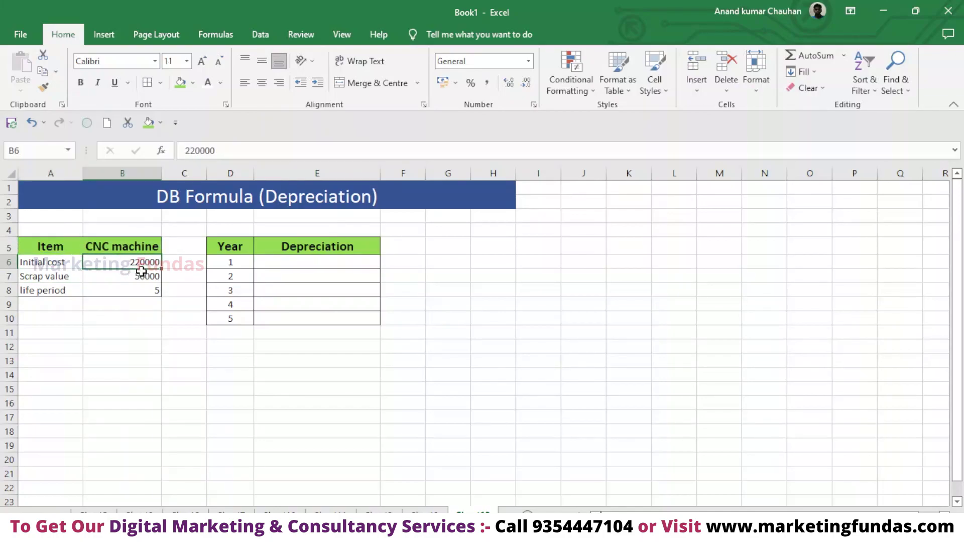
left_click(59, 283)
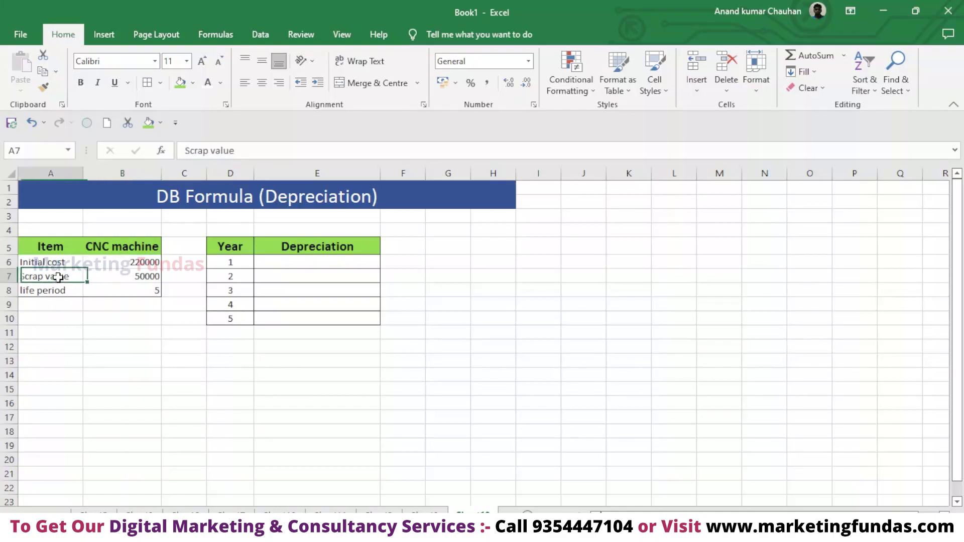
left_click(129, 282)
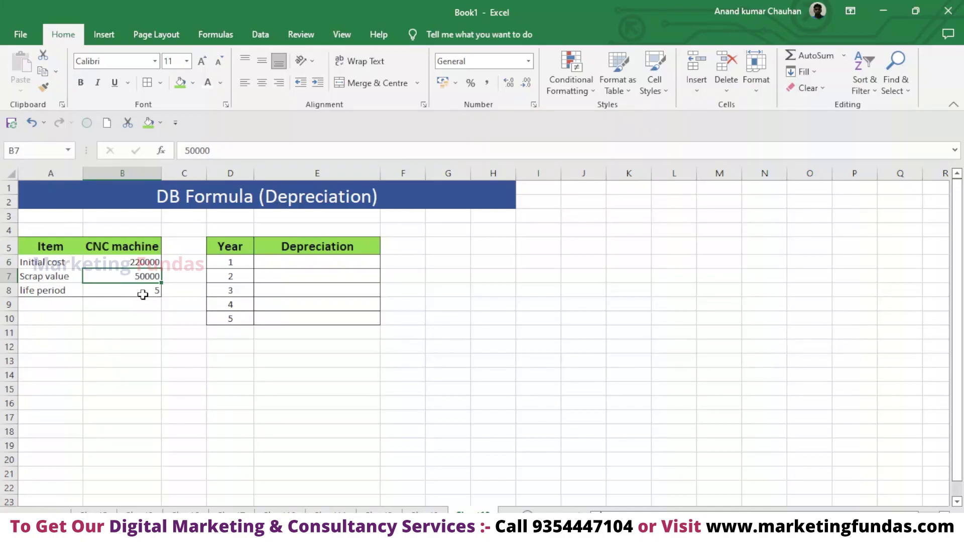
left_click(64, 290)
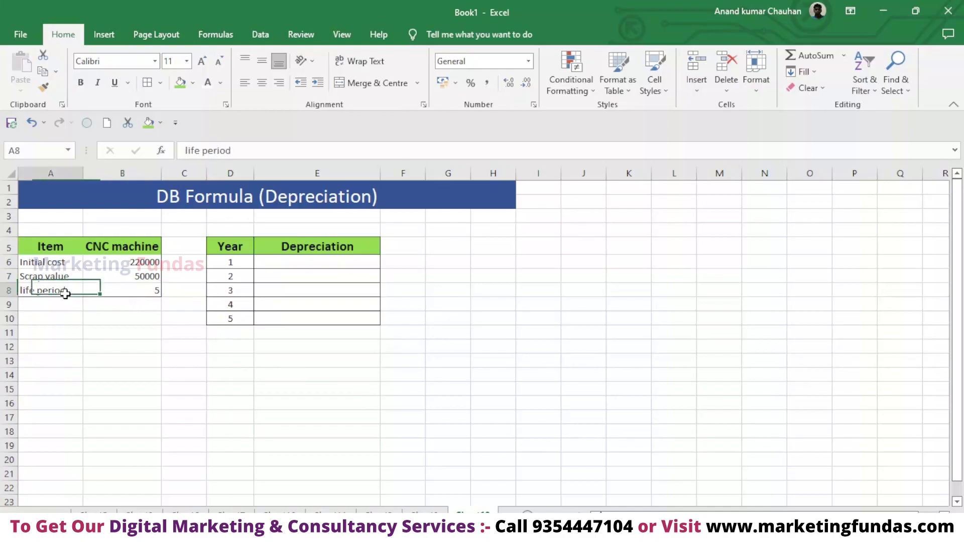
left_click(119, 285)
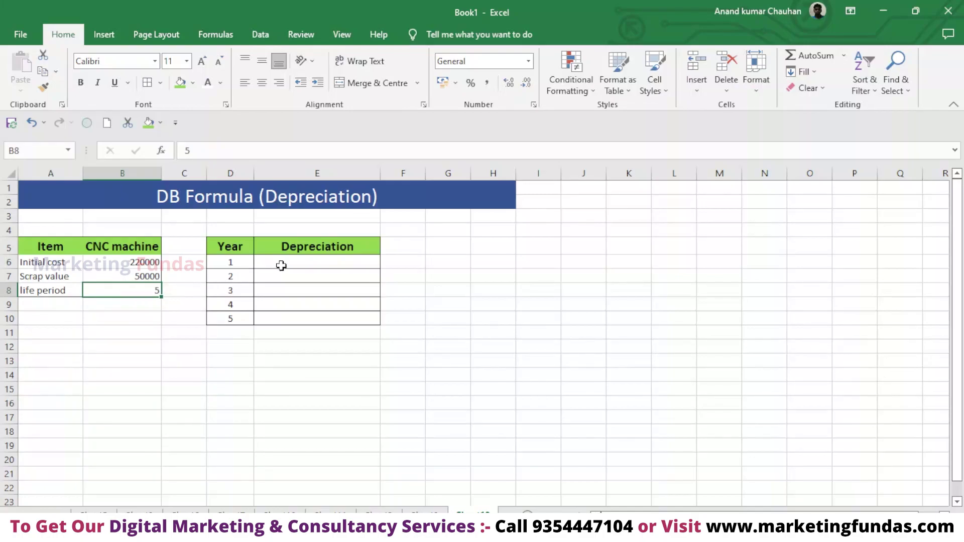
left_click(232, 259)
left_click(241, 275)
left_click(239, 294)
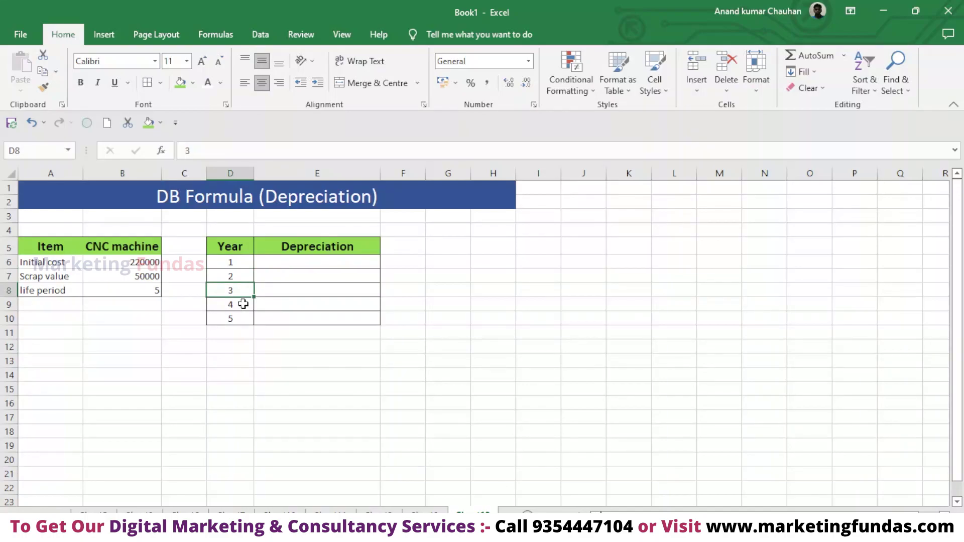
double_click(345, 262)
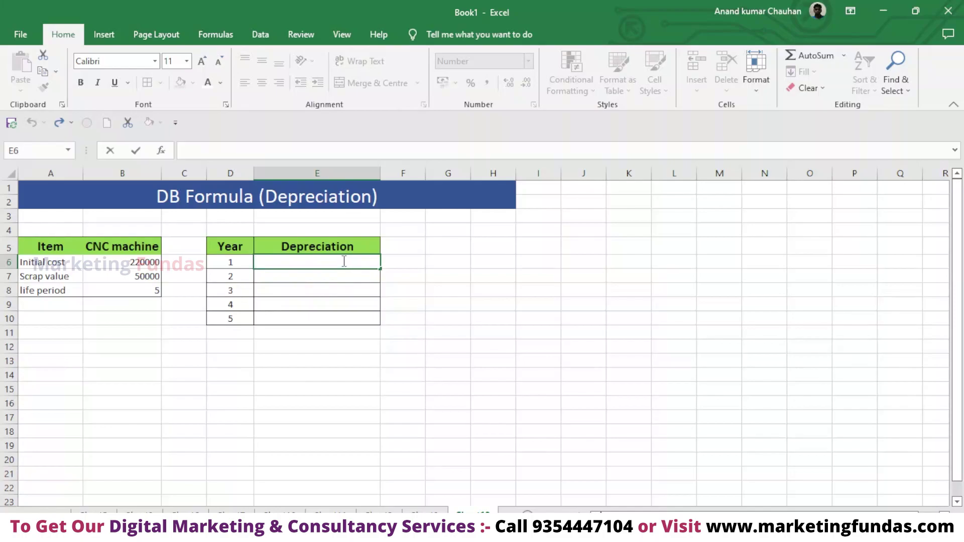
Enter =DB(B6,B7,B8,D6) in E6 for a Year 1 depreciation of 56320.00.
type("=")
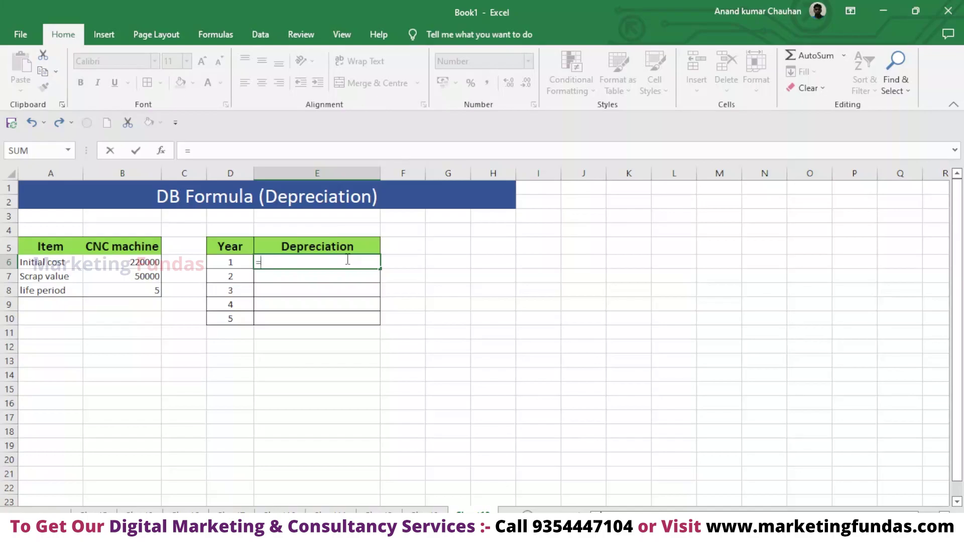
type("D")
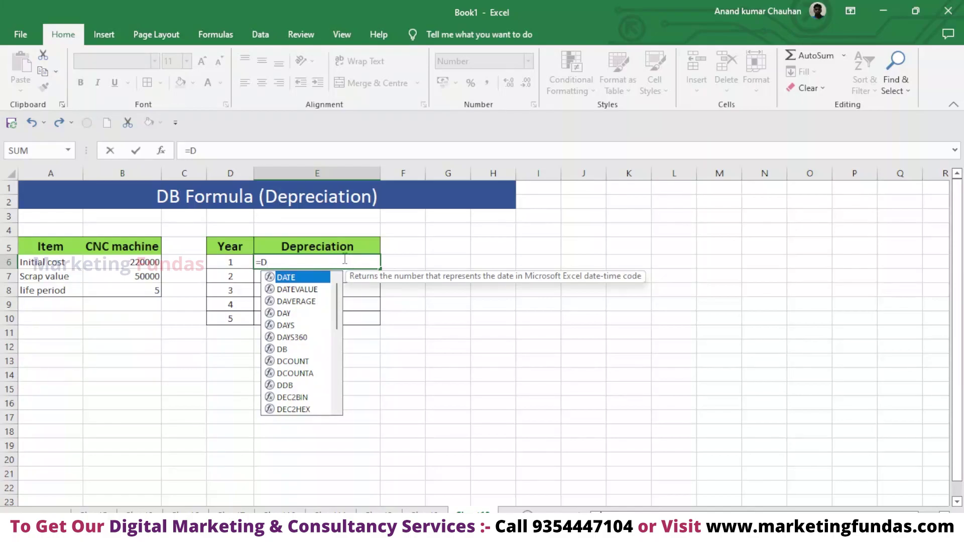
type("b")
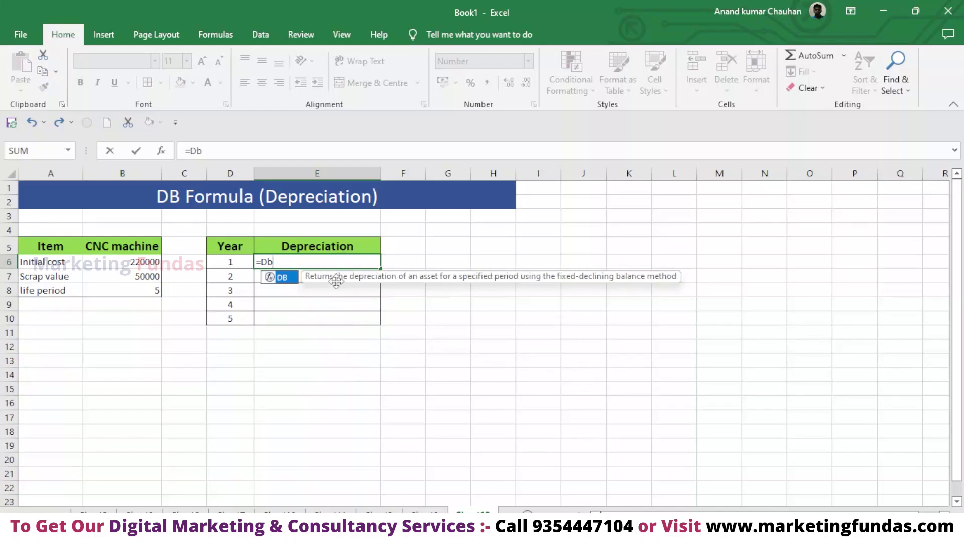
double_click(283, 278)
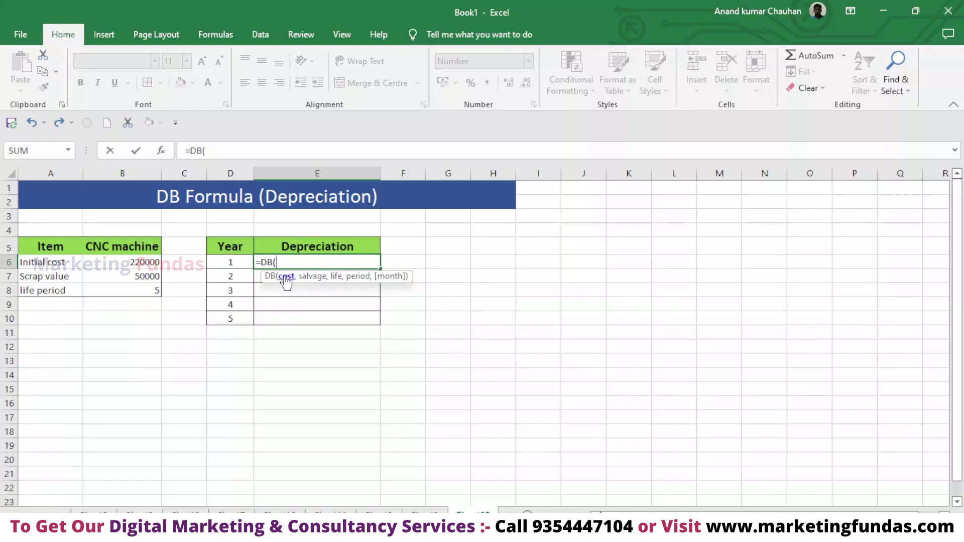
left_click(126, 259)
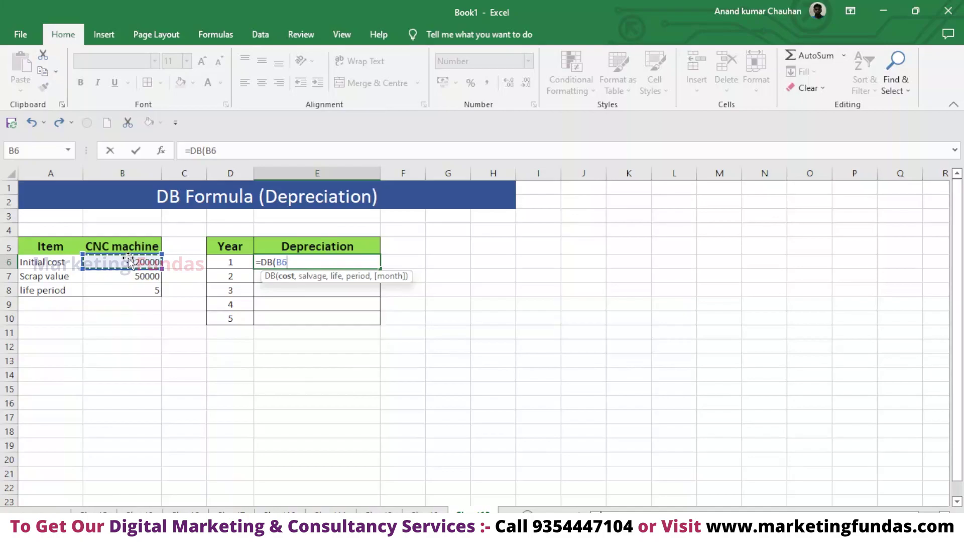
type(",")
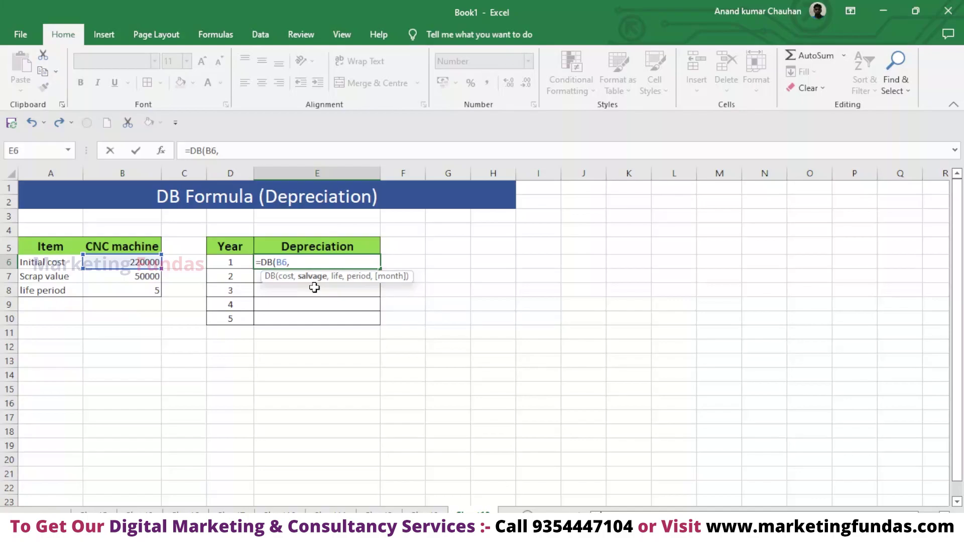
left_click(144, 277)
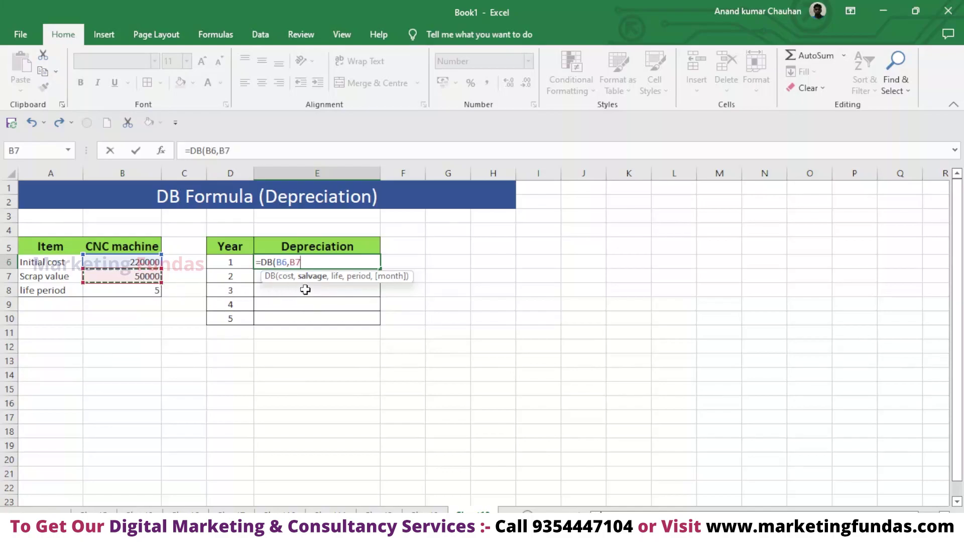
type(",")
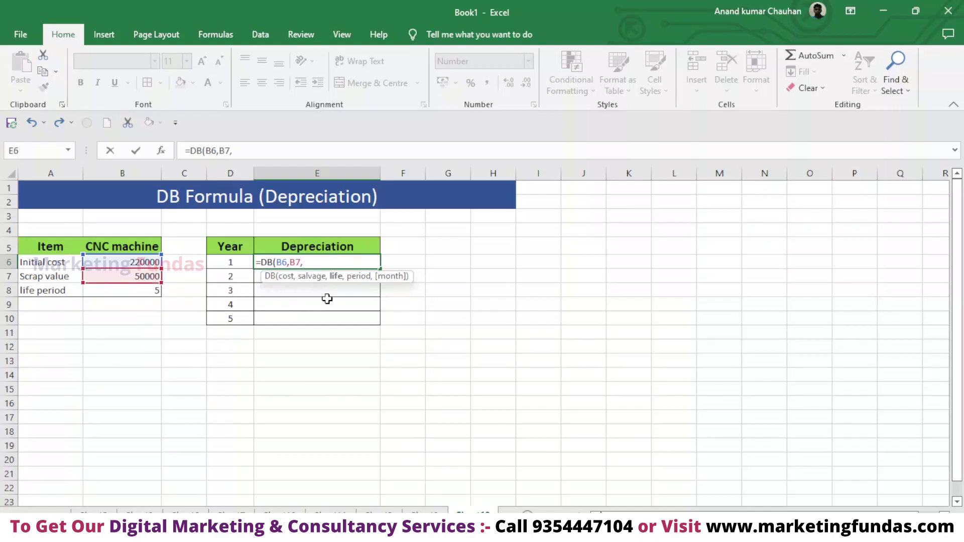
left_click(150, 290)
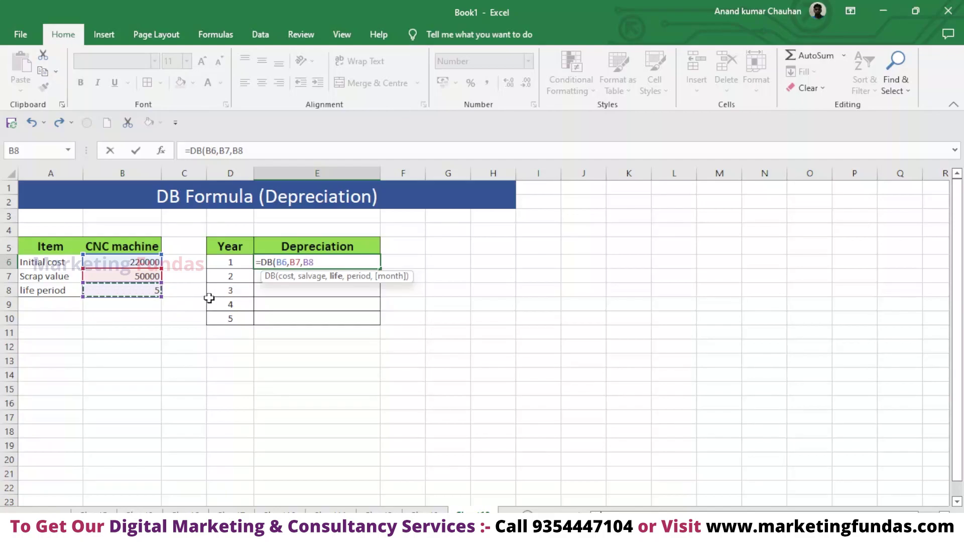
type(",")
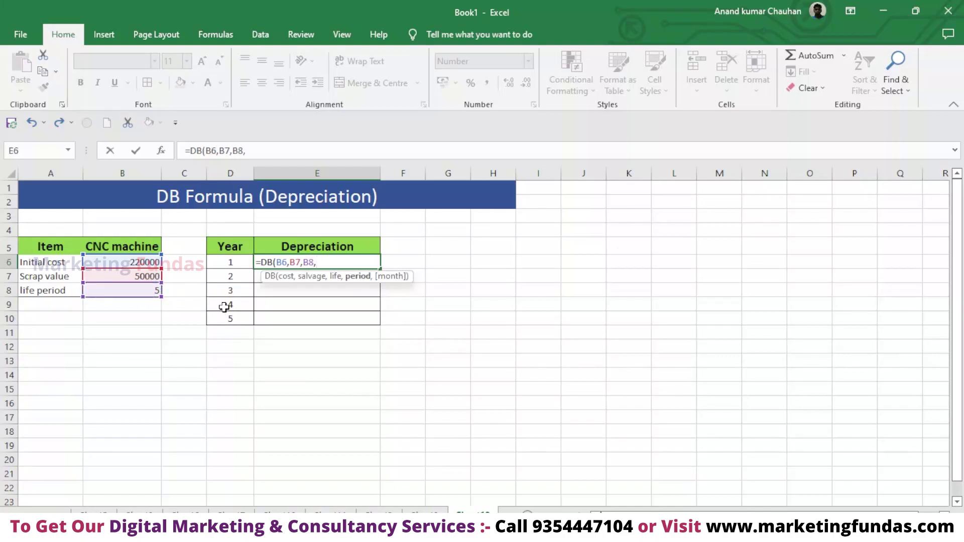
left_click(238, 261)
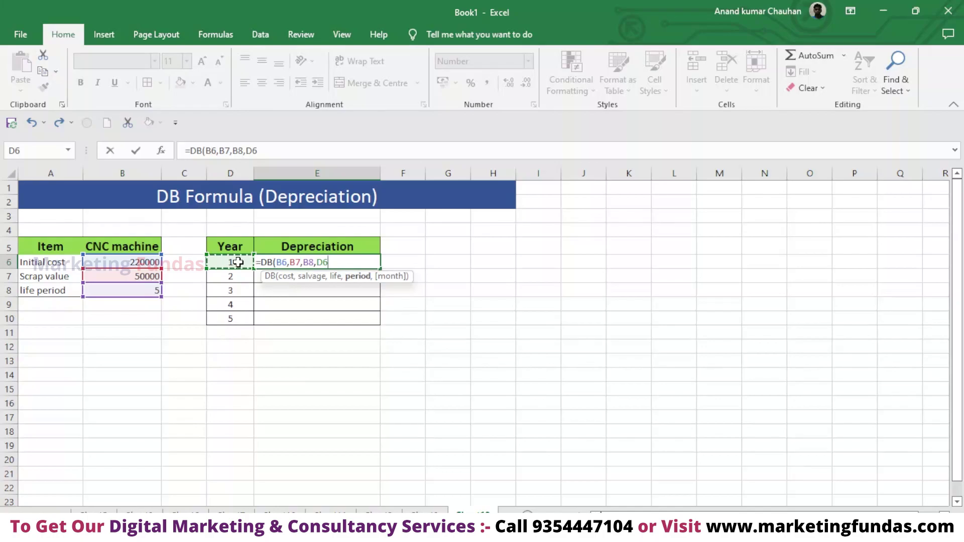
key("Return")
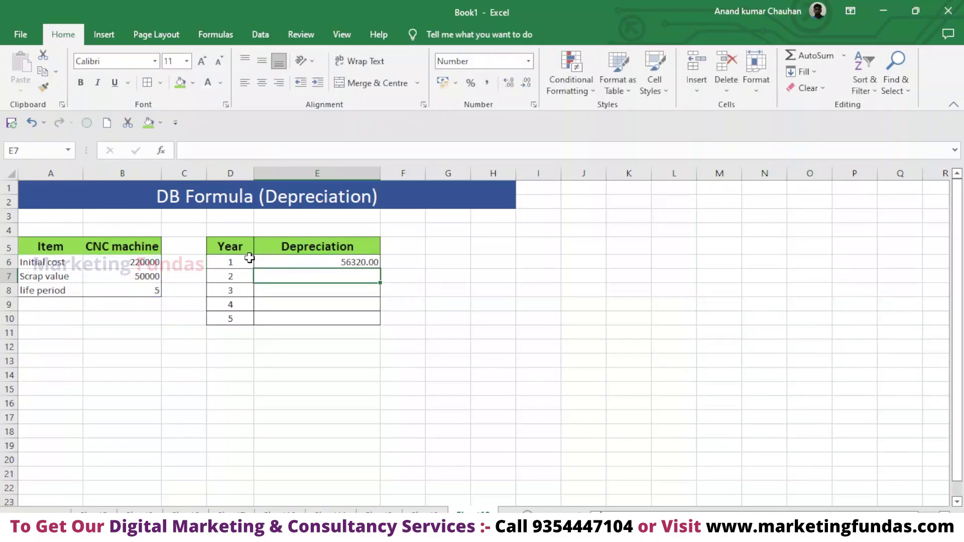
Re-open and recommit the Year 1 DB formula to confirm it.
double_click(310, 260)
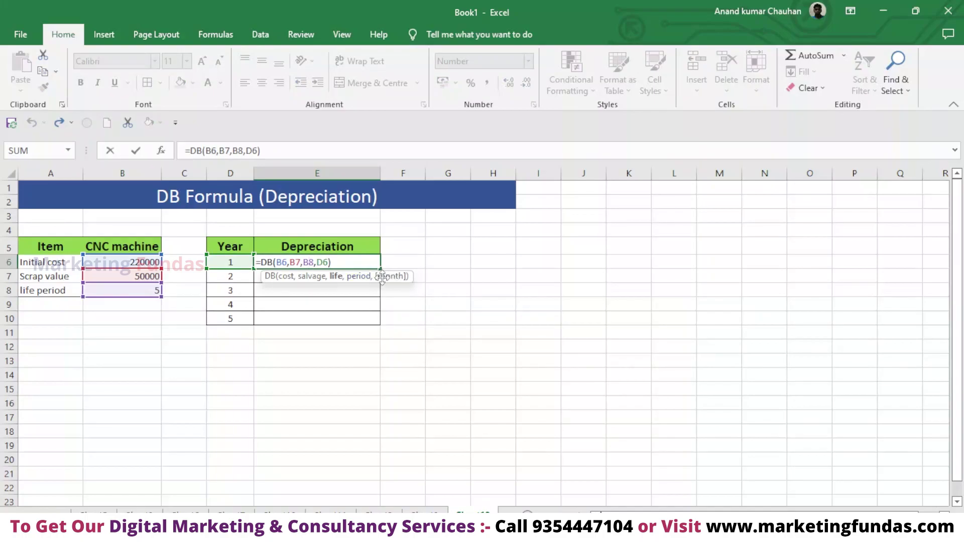
left_click(346, 264)
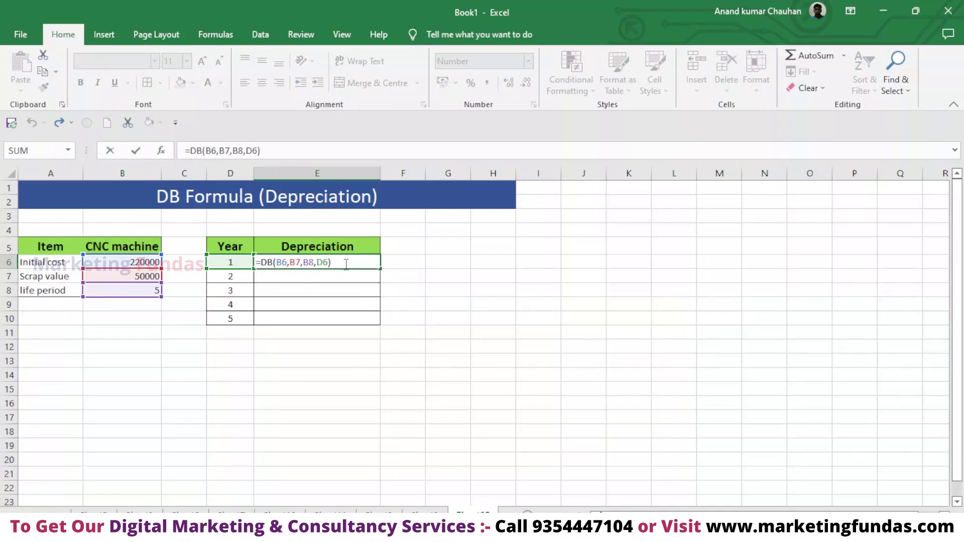
key("Return")
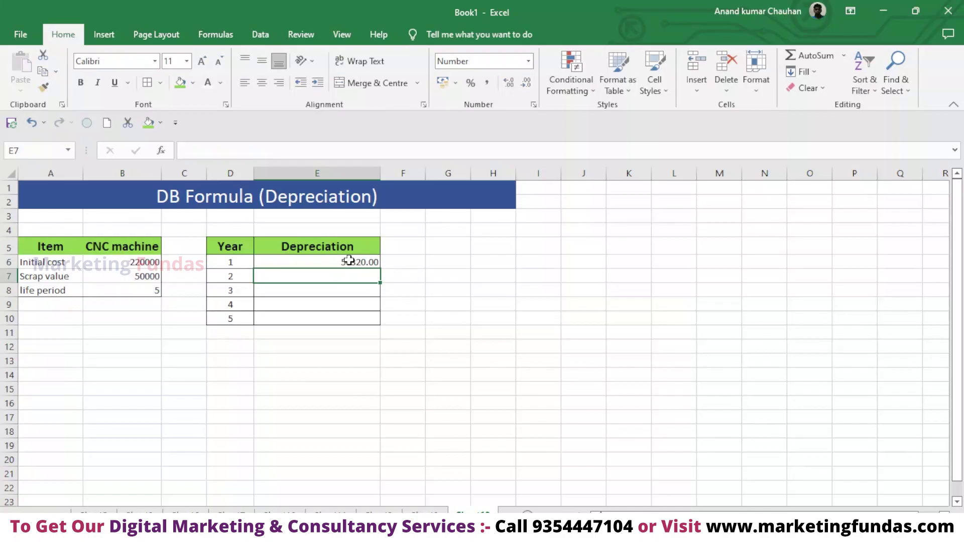
left_click(350, 261)
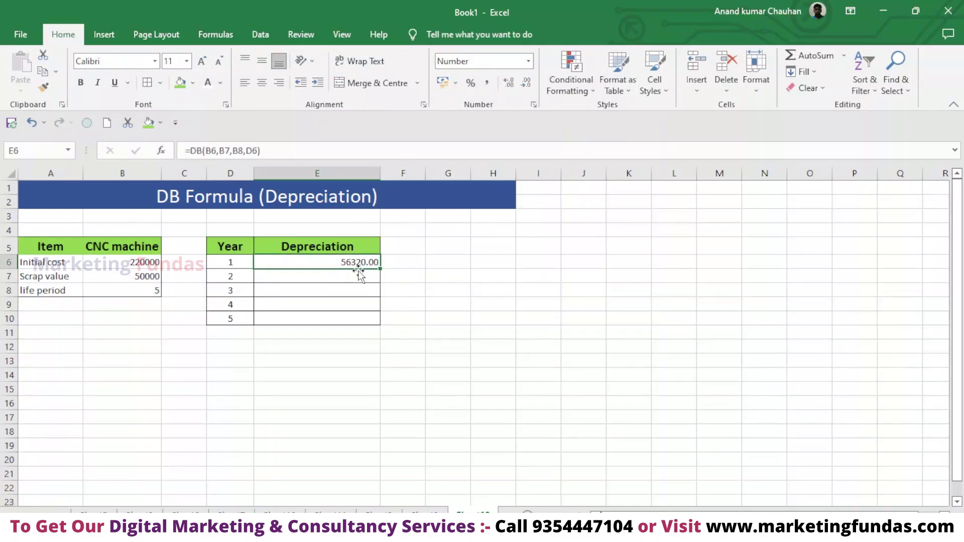
double_click(333, 279)
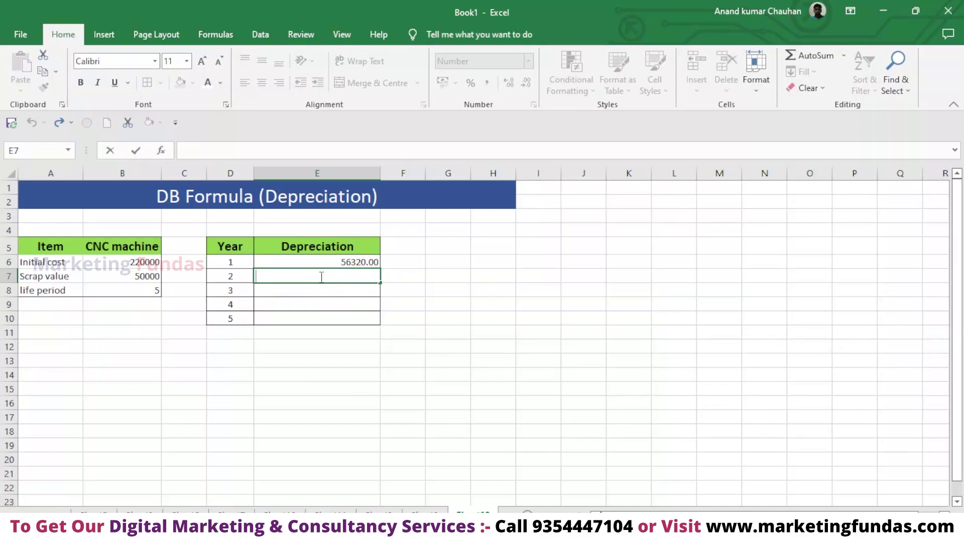
Enter =DB(B6,B7,B8,D7) in E7 giving 41902.08, and compare it with the Year 1 formula.
type("=")
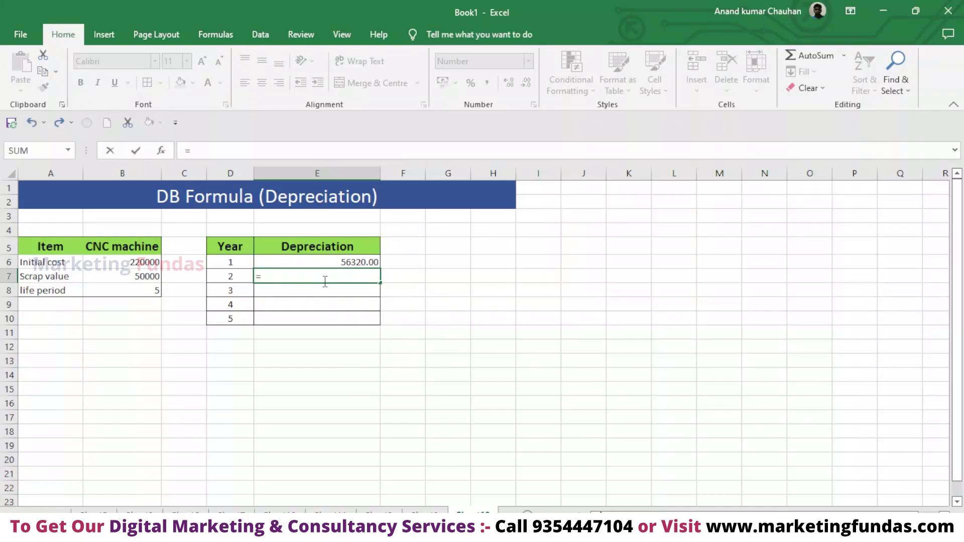
type("db")
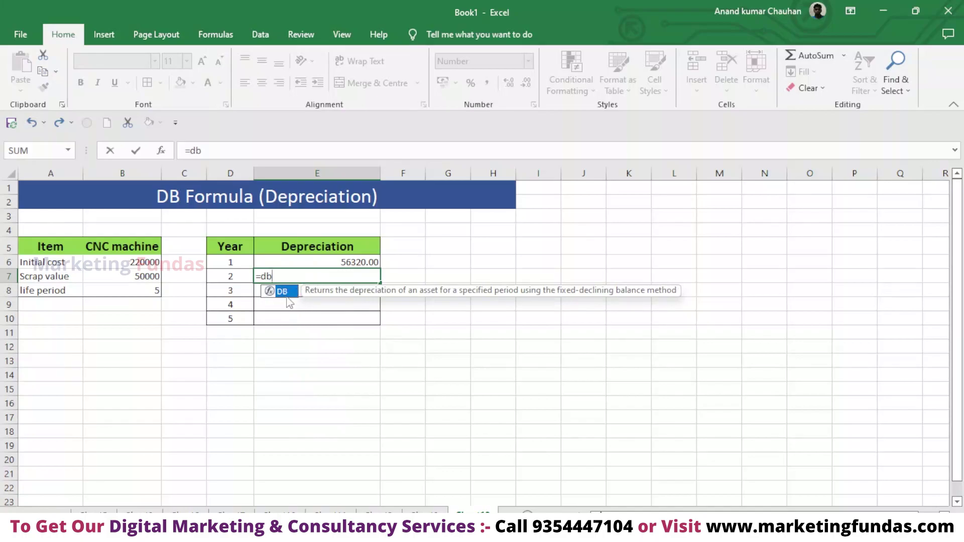
double_click(288, 294)
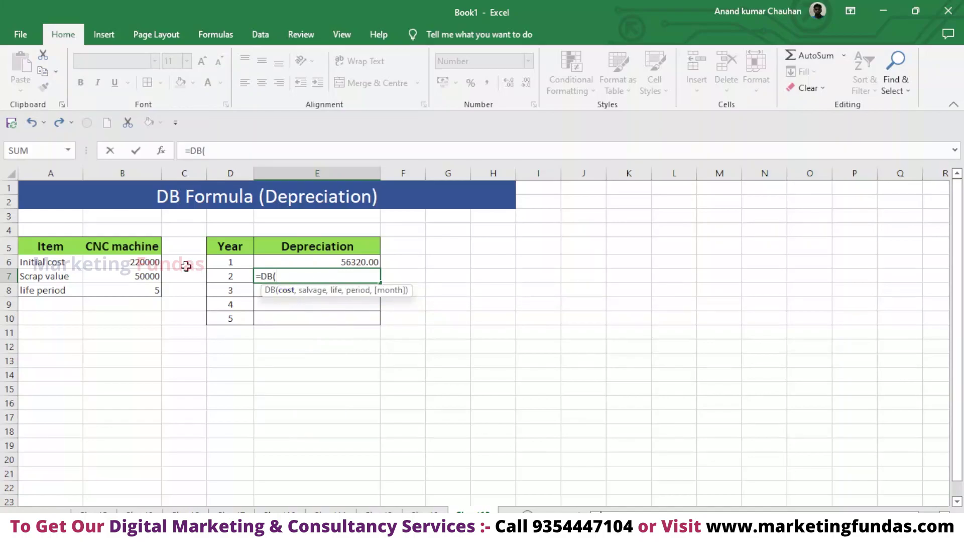
left_click(153, 262)
type(",")
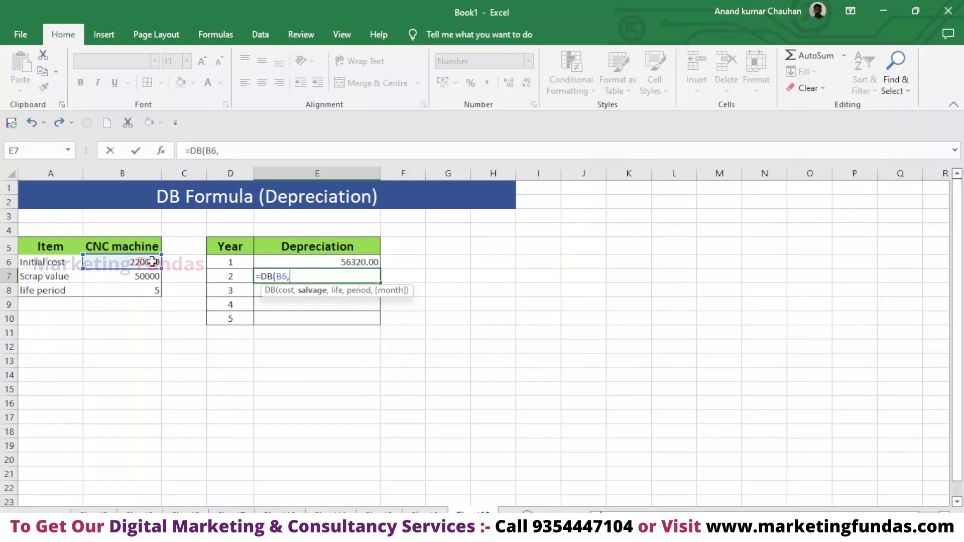
left_click(144, 275)
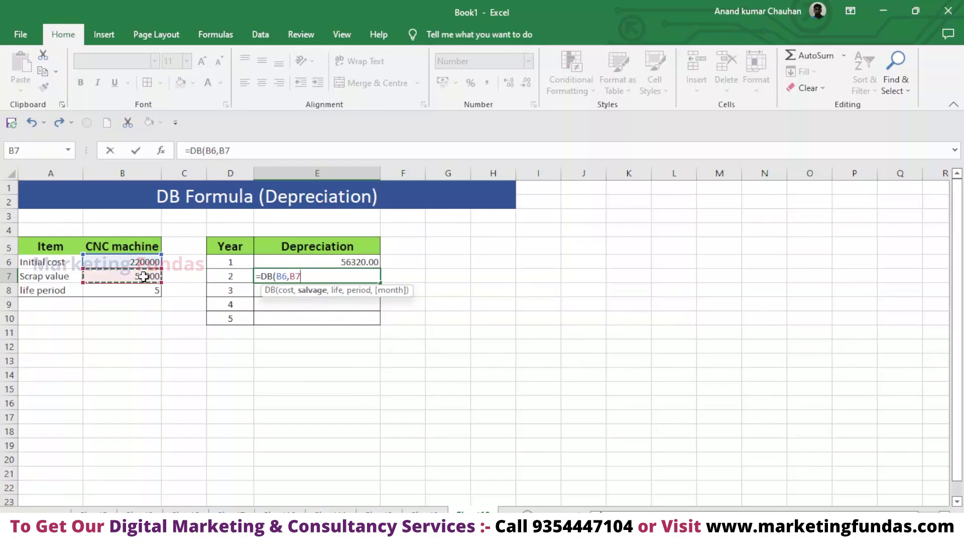
type(",")
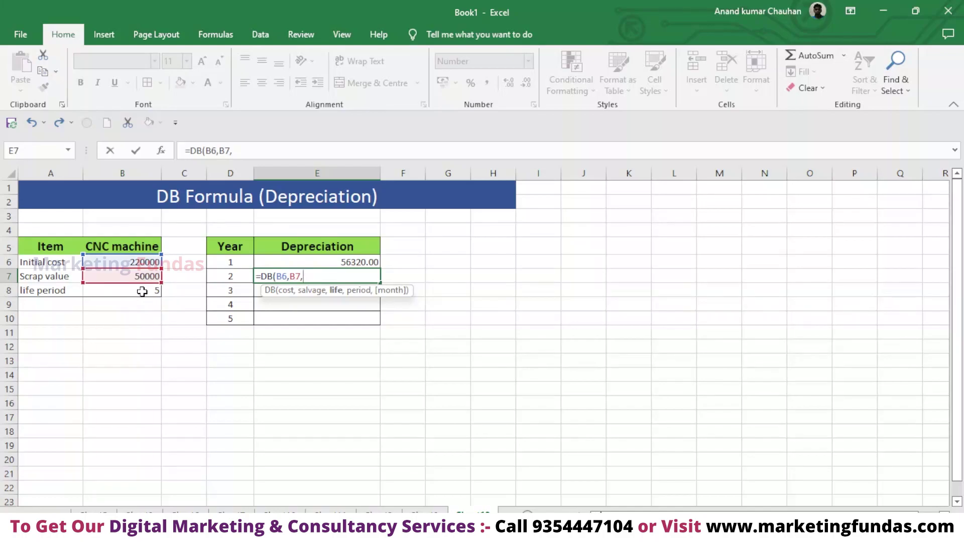
left_click(142, 291)
type(",")
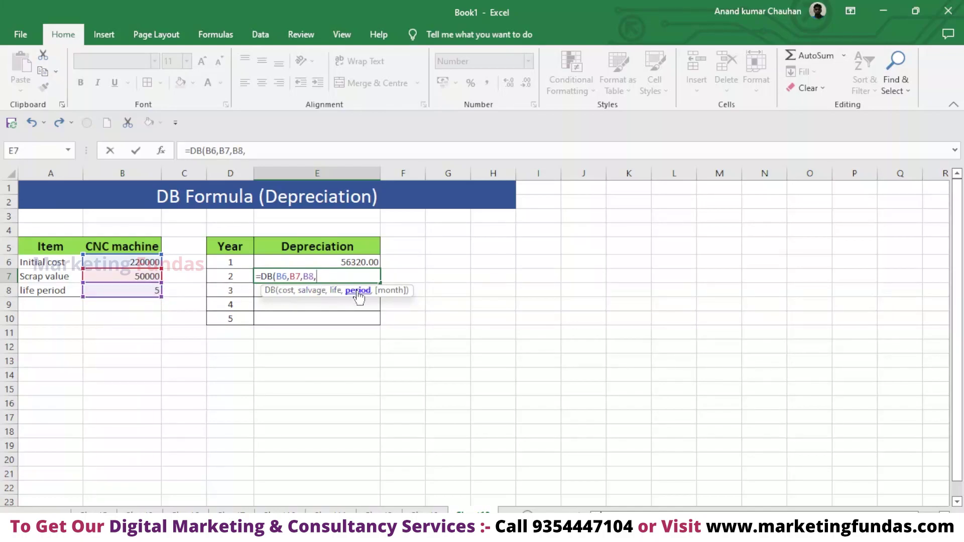
left_click(238, 277)
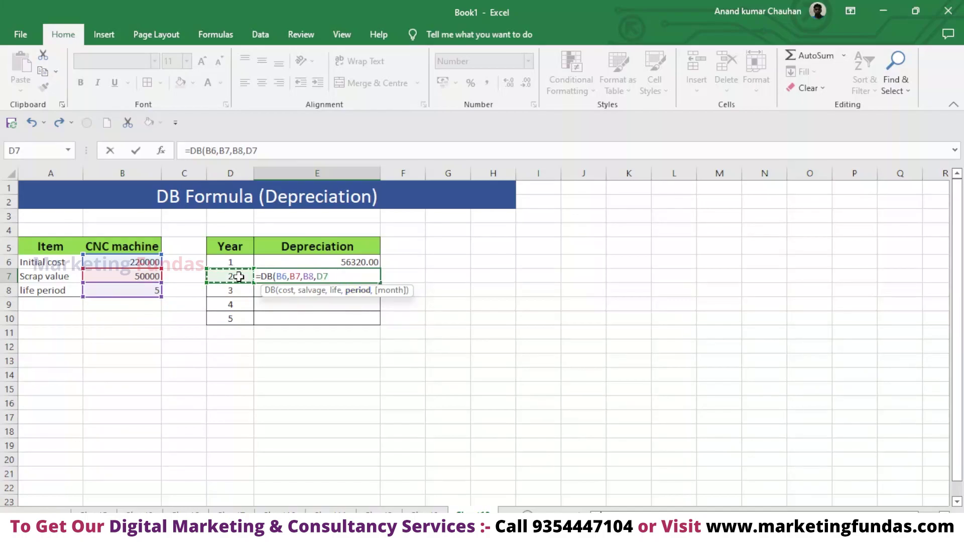
key("Return")
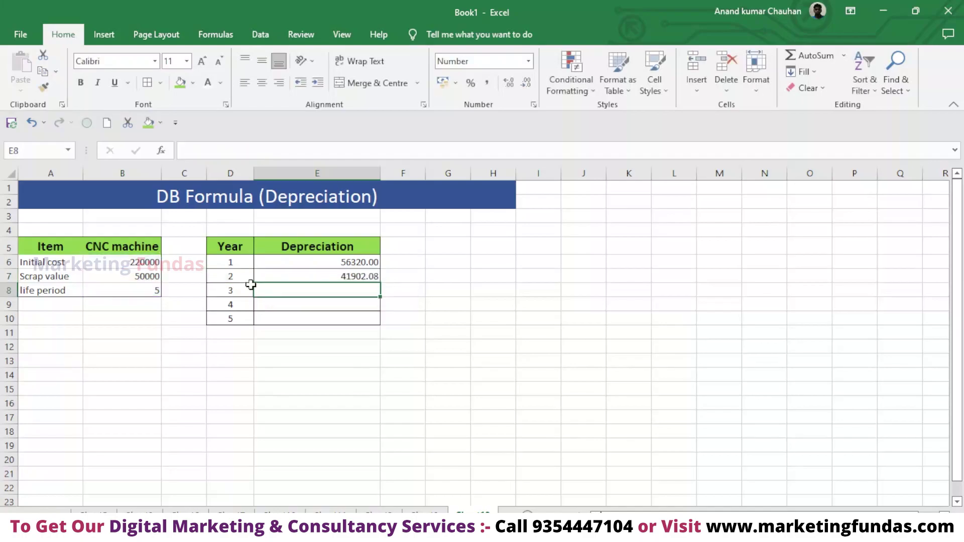
left_click(314, 276)
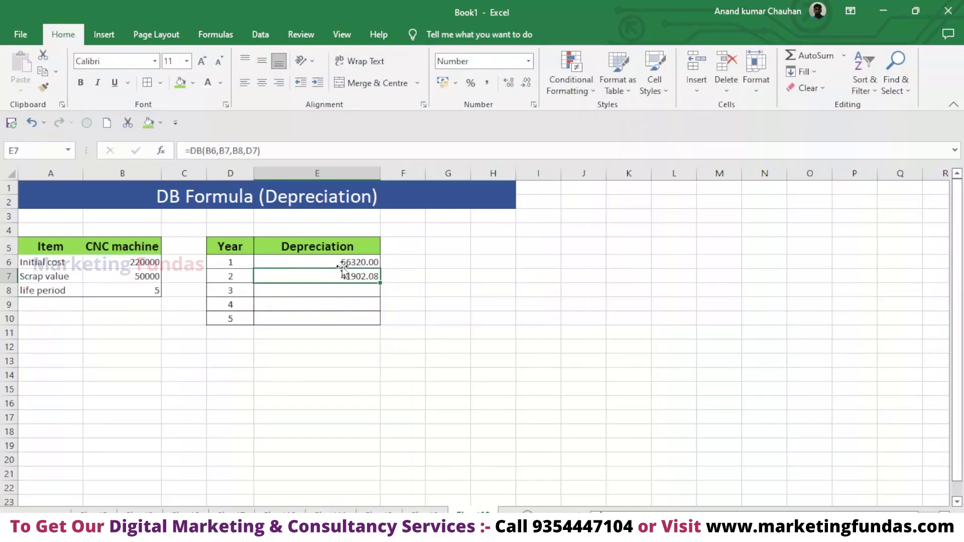
left_click(343, 265)
left_click(333, 277)
double_click(334, 293)
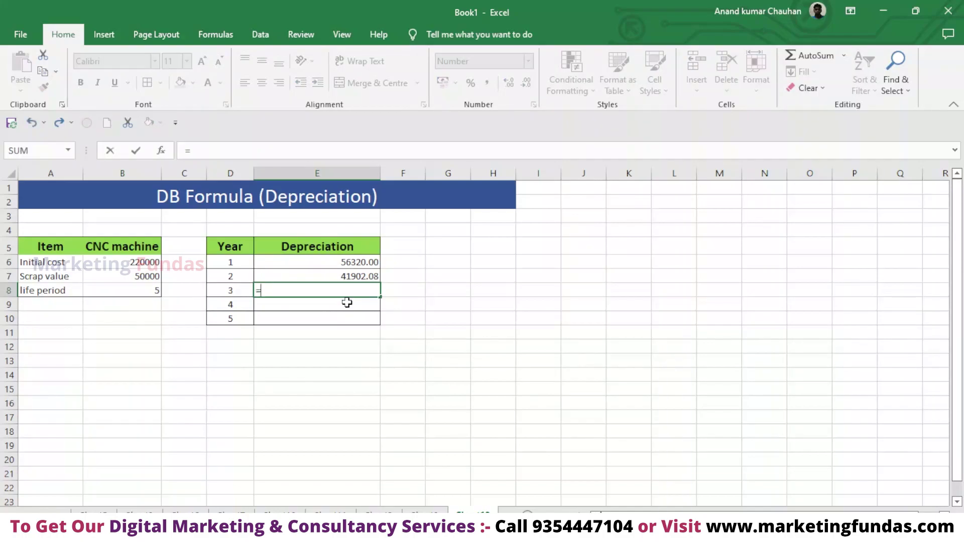
Enter =DB(B6,B7,B8,D8) in E8 for a Year 3 depreciation of 31175.15.
type("=db")
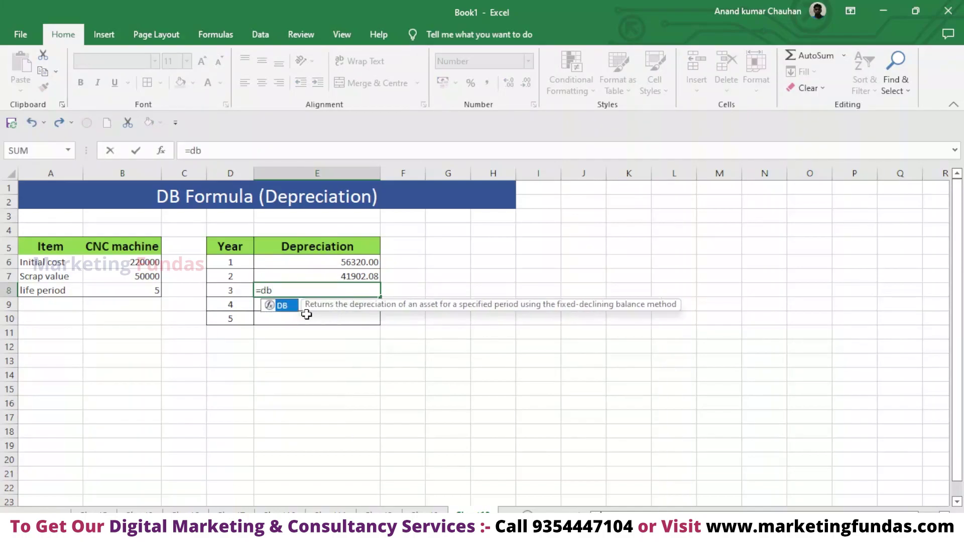
double_click(285, 307)
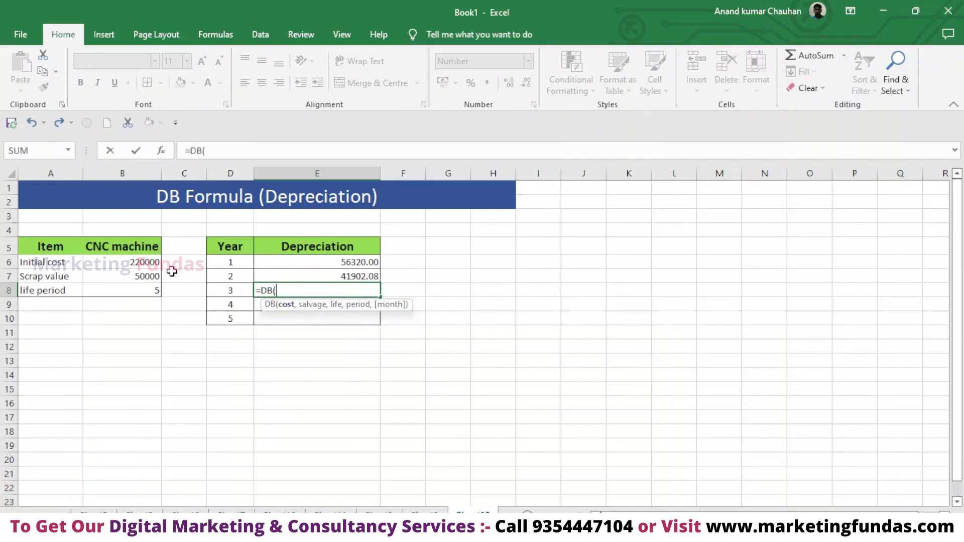
left_click(153, 263)
left_click(155, 276)
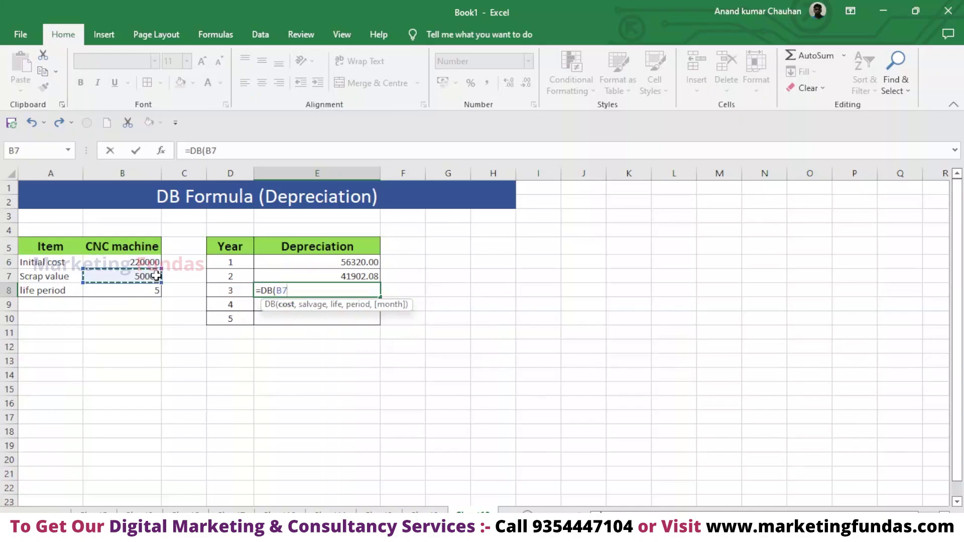
left_click(160, 264)
type(",")
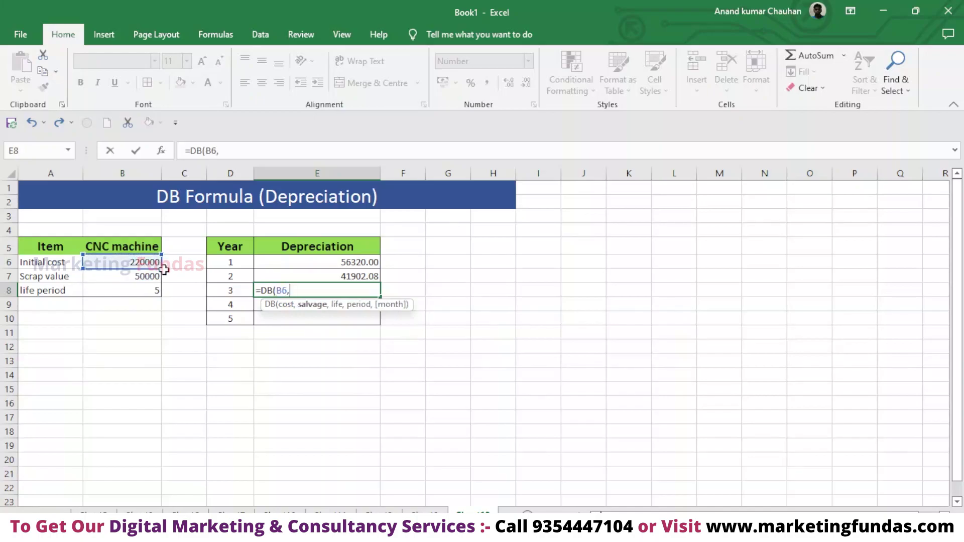
left_click(145, 276)
type(",")
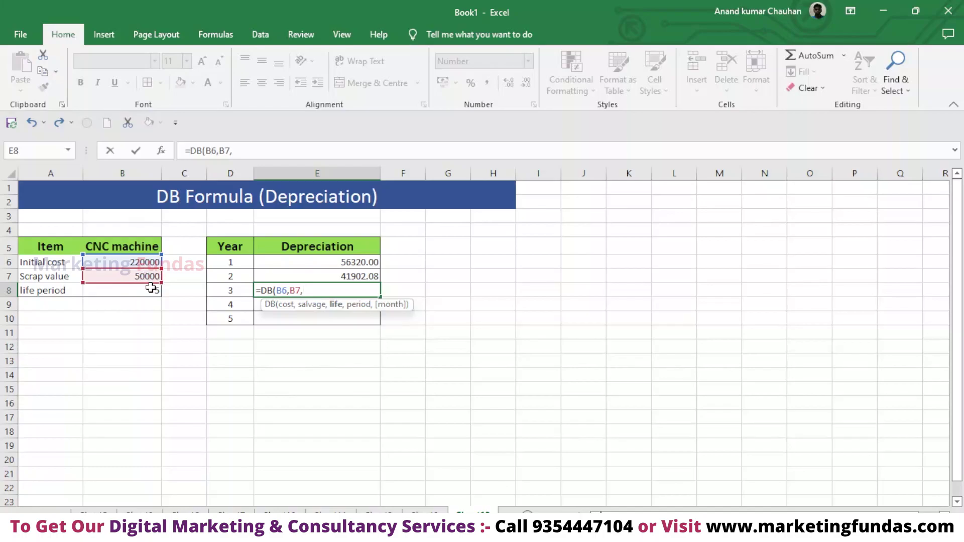
left_click(154, 292)
type(",")
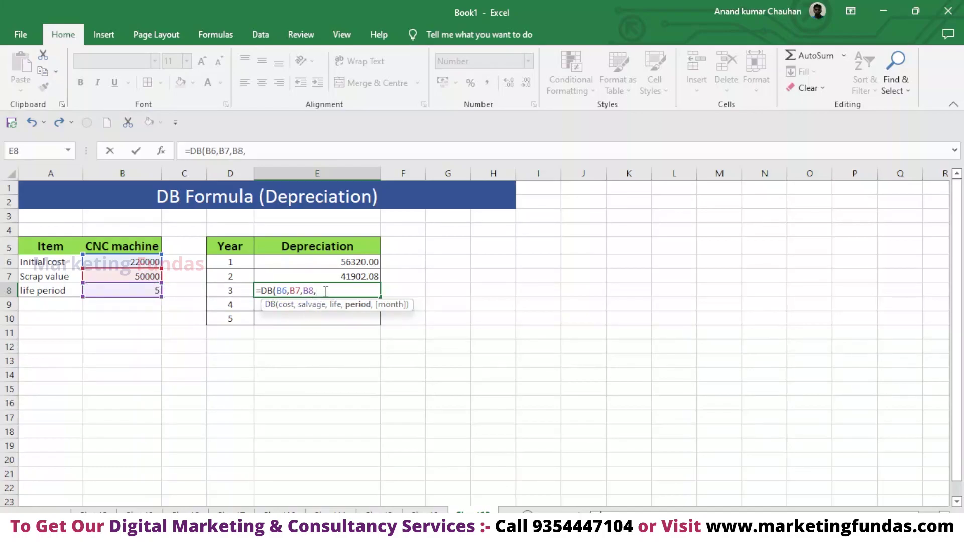
left_click(236, 291)
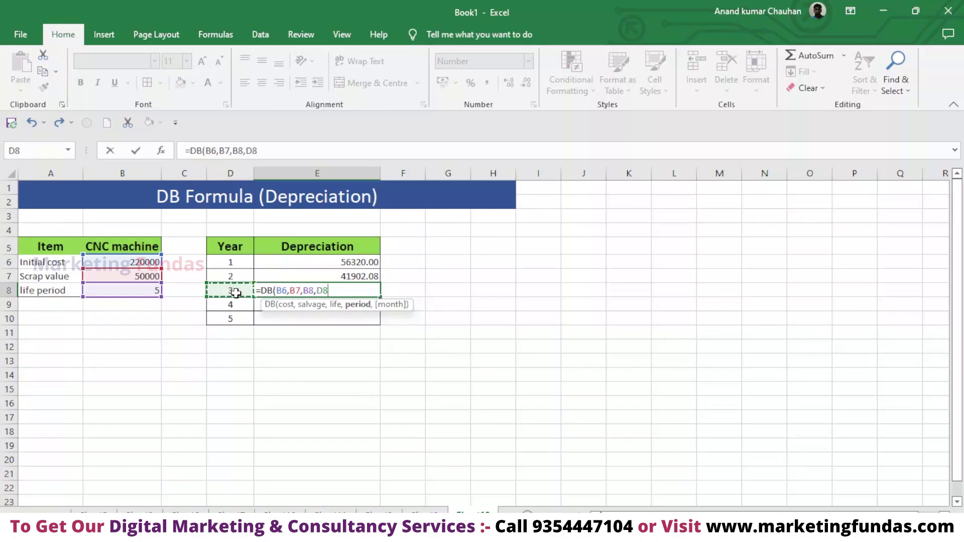
key("Return")
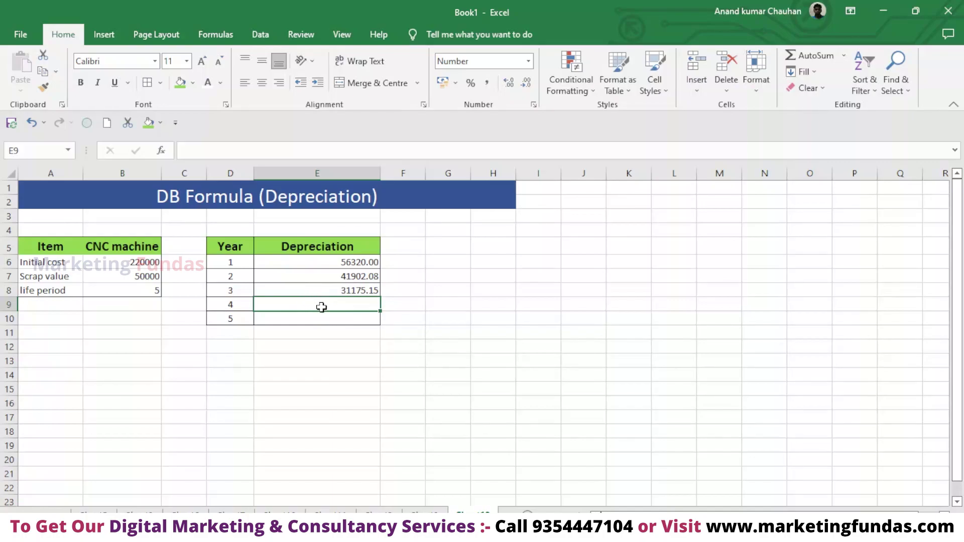
double_click(321, 307)
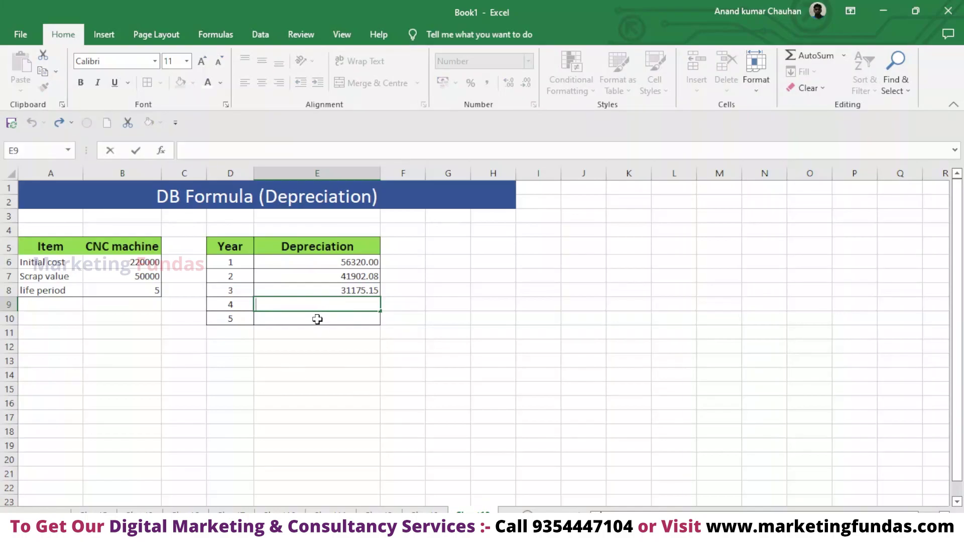
Enter =DB(B6,B7,B8,D9) in E9 for a Year 4 depreciation of 23194.31.
left_click(320, 316)
double_click(320, 306)
type("=")
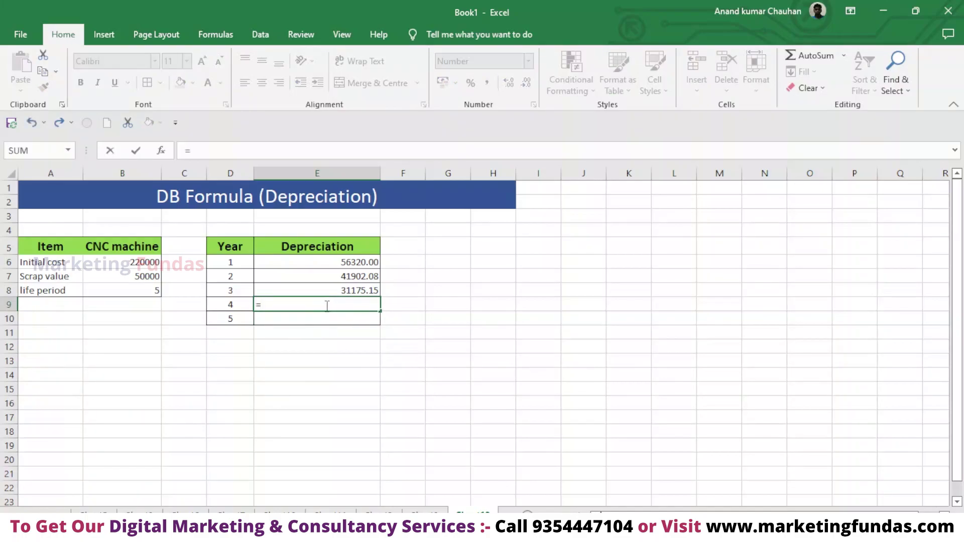
type("db")
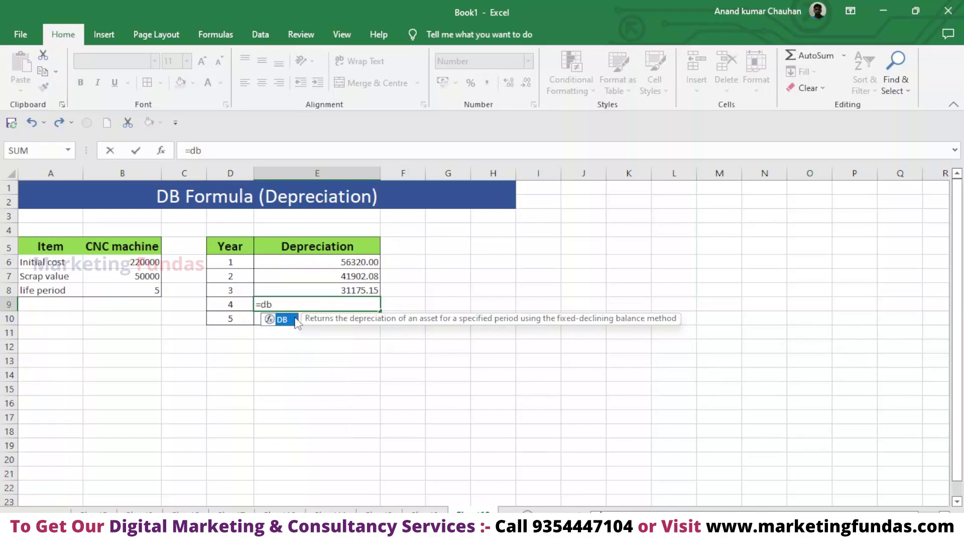
double_click(283, 320)
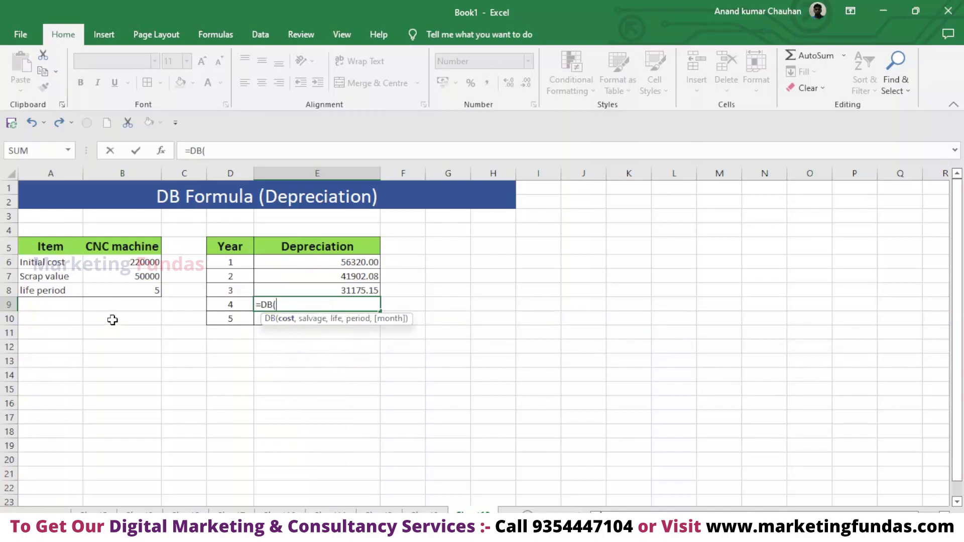
left_click(138, 265)
type(",")
left_click(142, 277)
type(",")
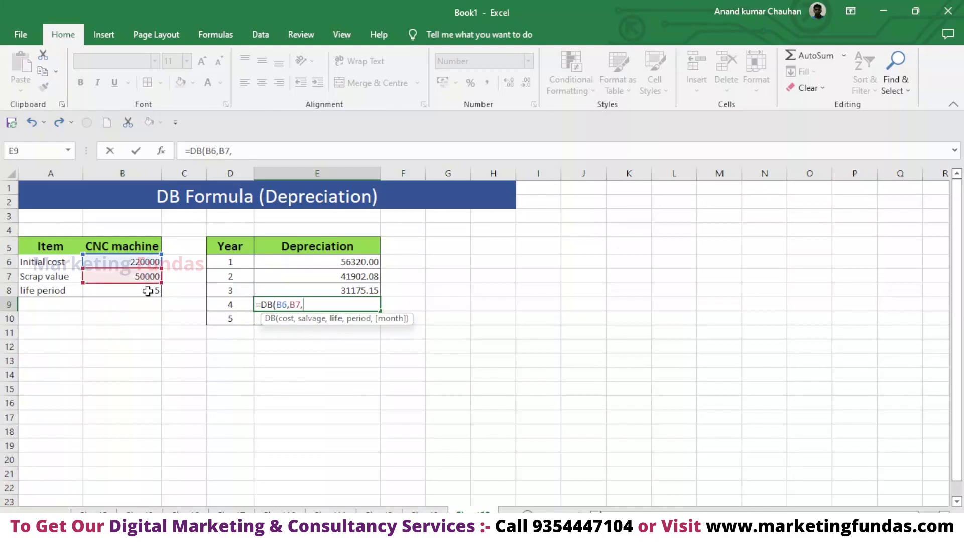
left_click(148, 291)
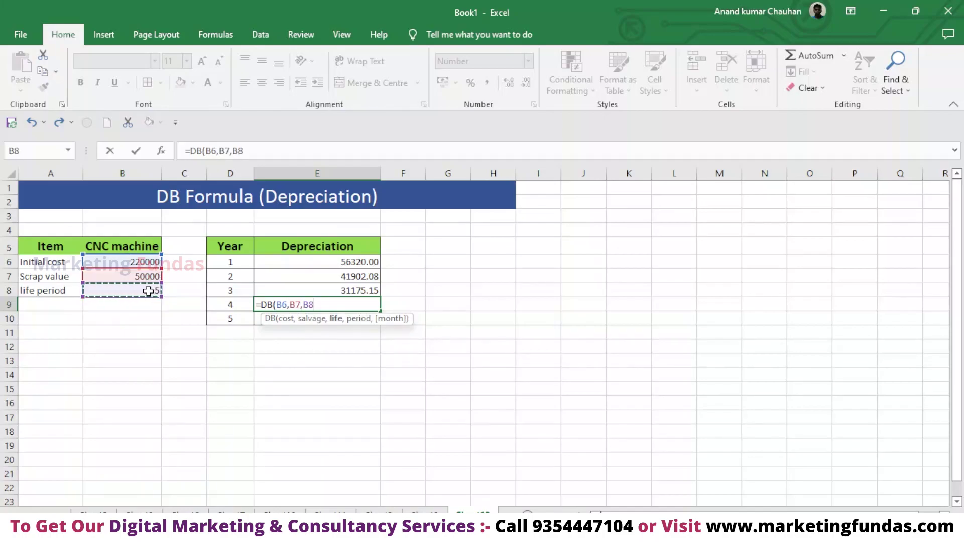
type(",")
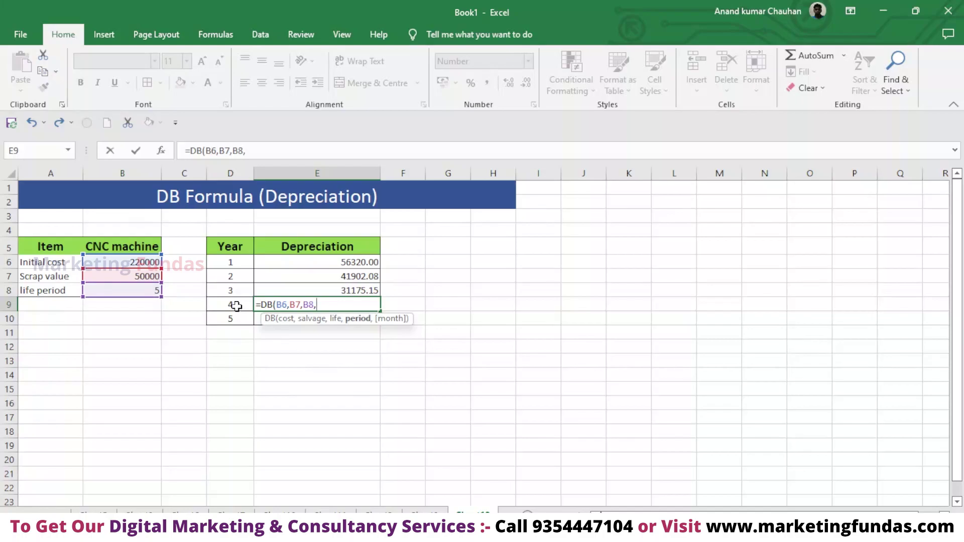
left_click(236, 305)
key("Return")
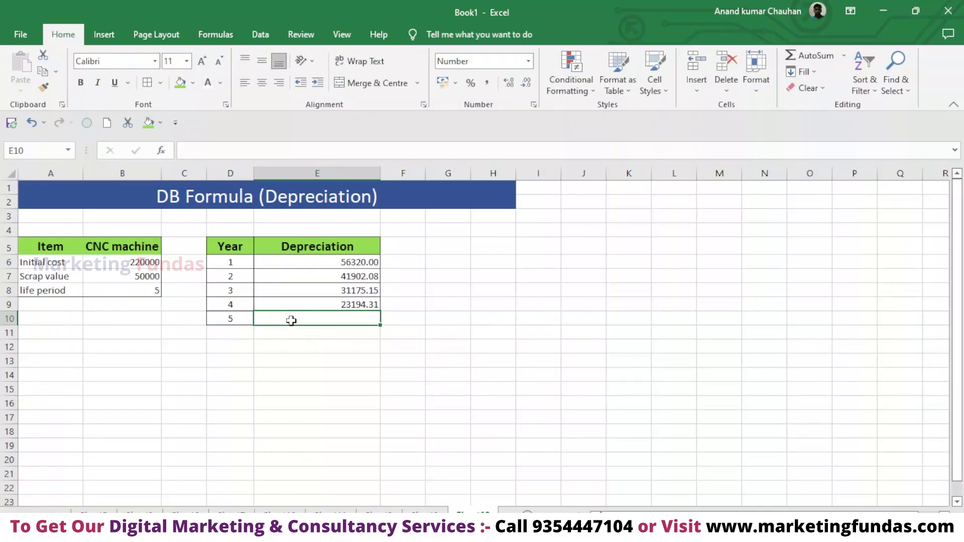
Enter =DB(B6,B7,B8,D10) in E10 for a Year 5 depreciation of 17256.57.
type("=")
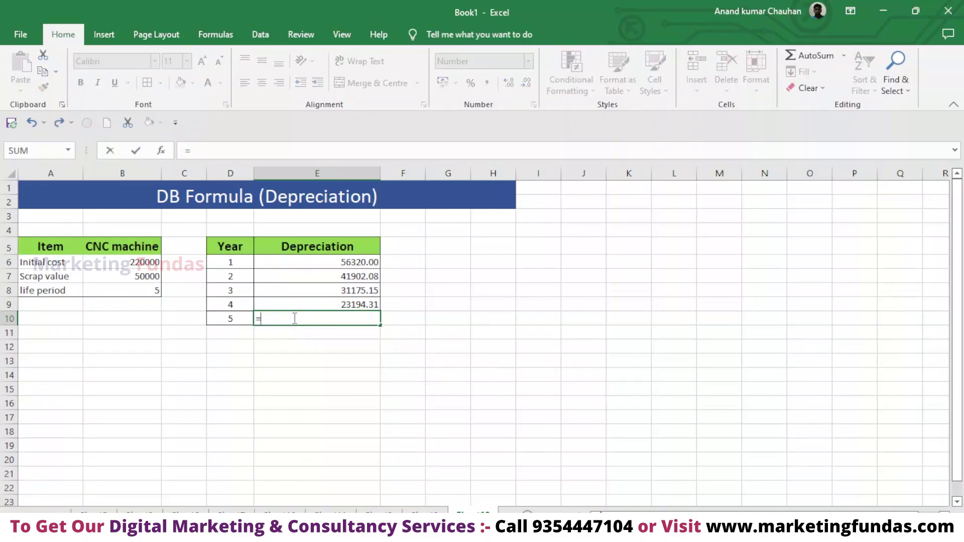
type("db")
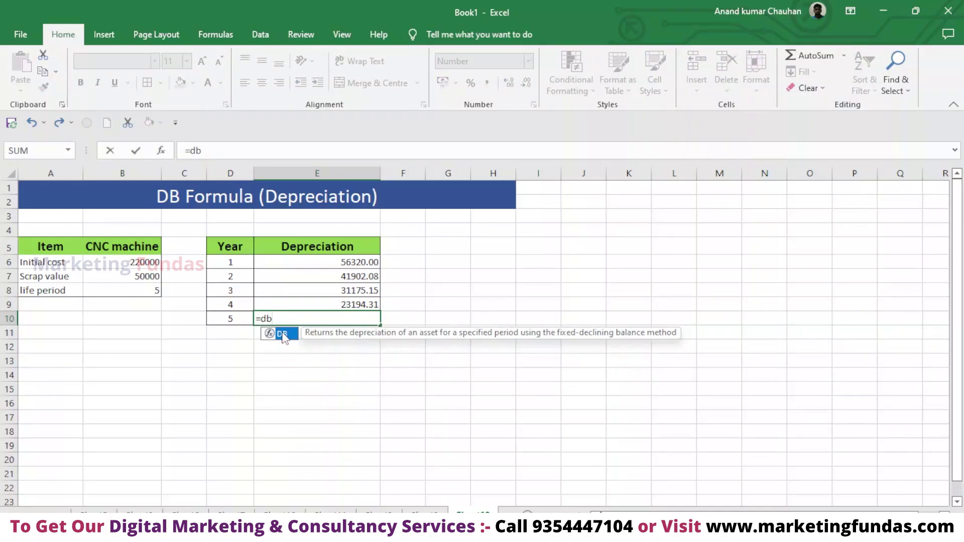
double_click(282, 334)
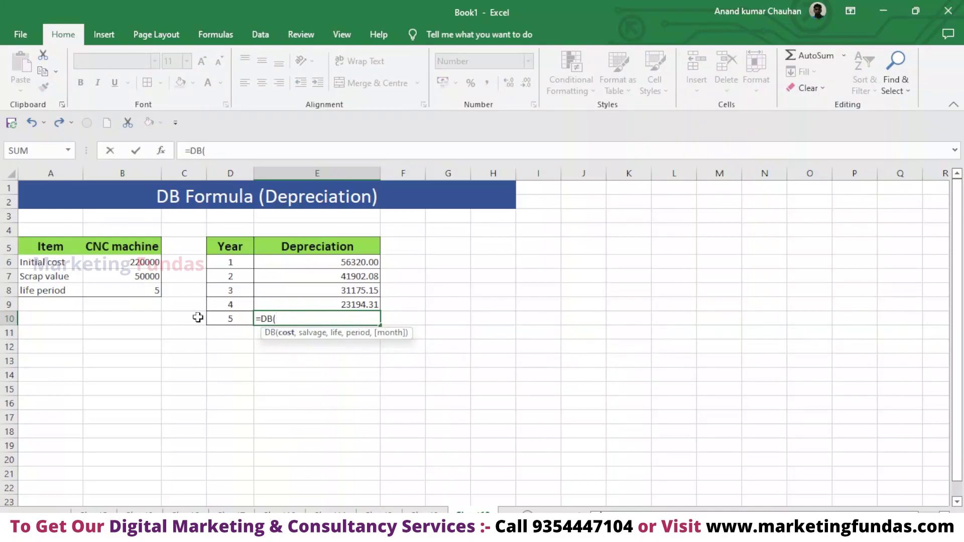
left_click(153, 260)
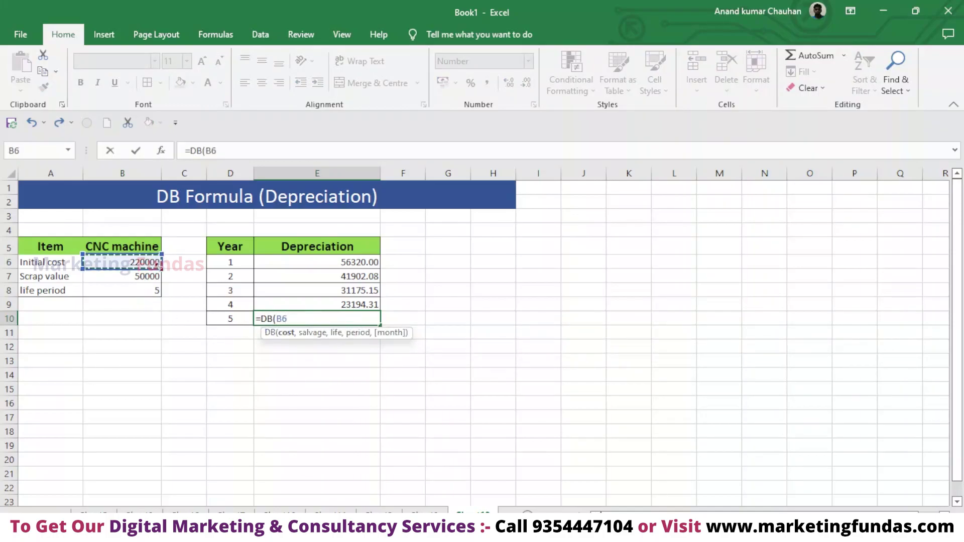
type(",")
left_click(149, 282)
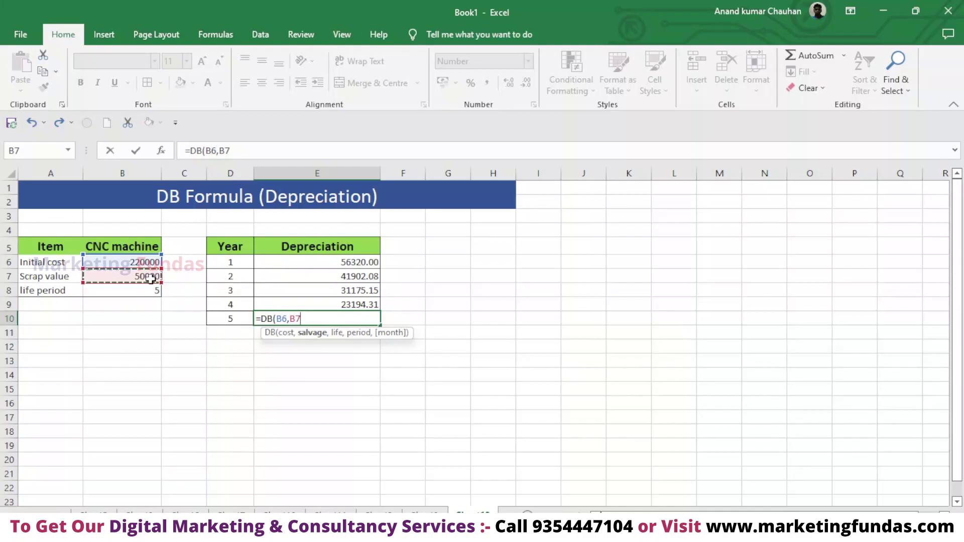
type(",")
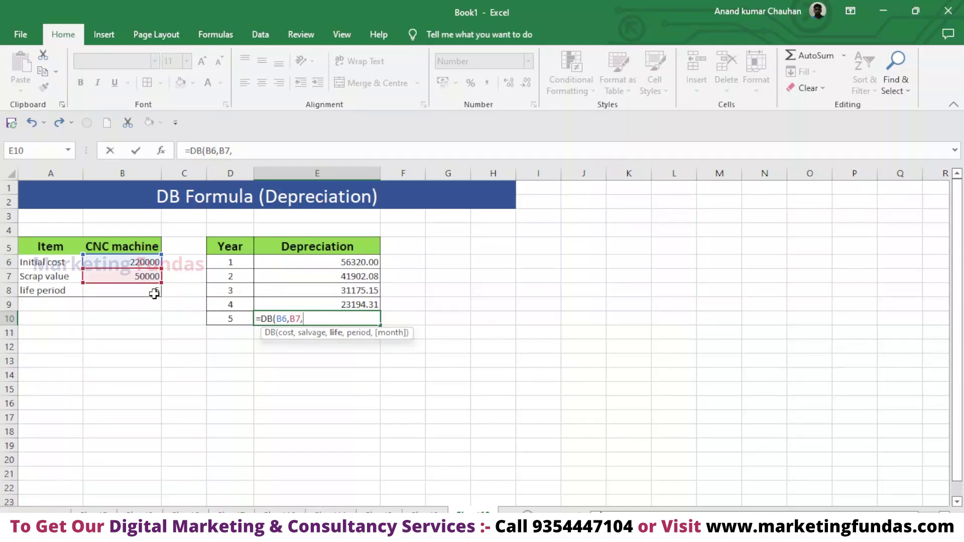
left_click(153, 292)
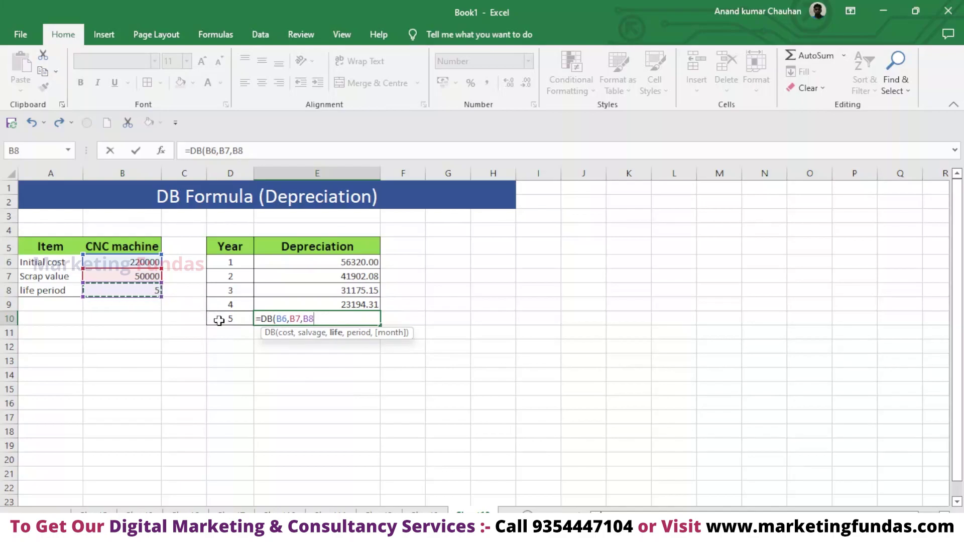
type(",")
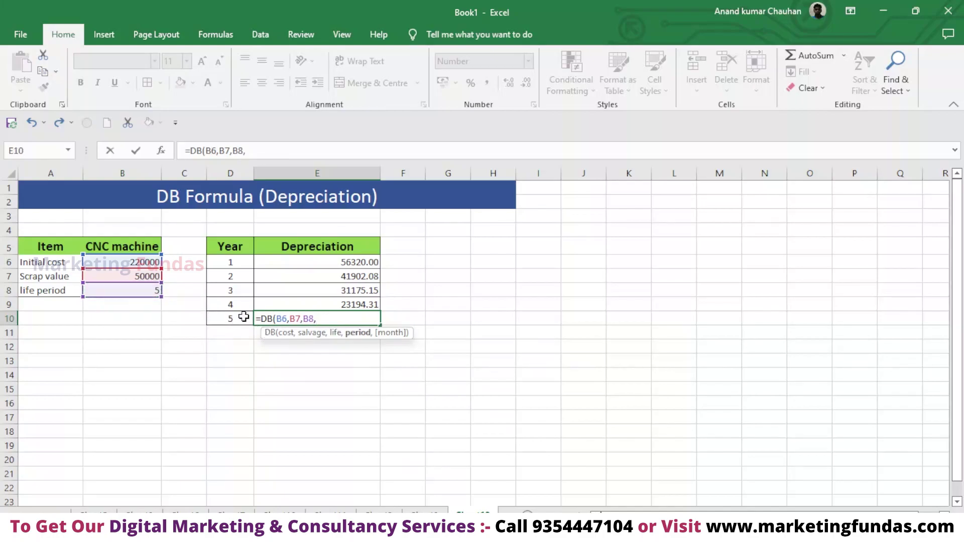
left_click(237, 320)
key("Return")
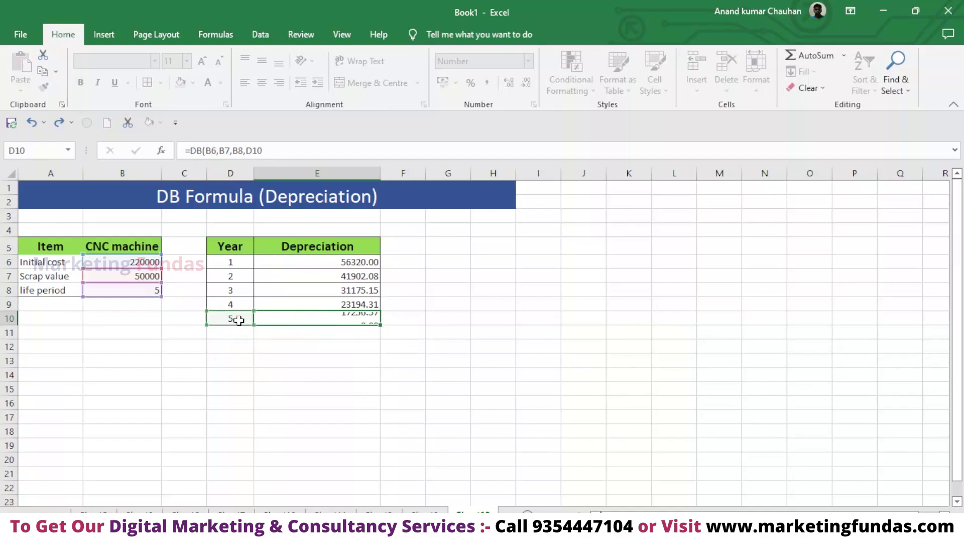
Check the Year 1–5 DB formulas in E6:E10 one by one in the formula bar.
left_click(349, 262)
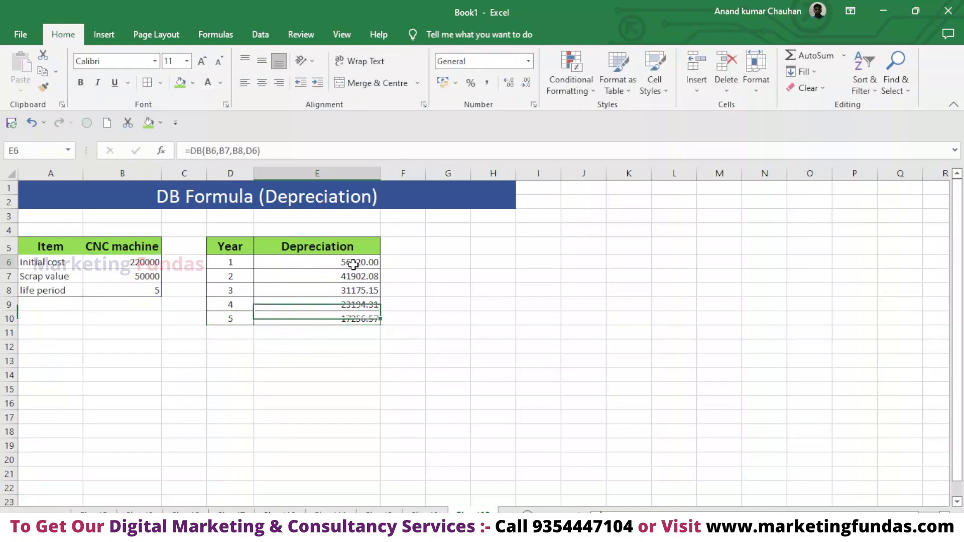
left_click(361, 277)
left_click(362, 292)
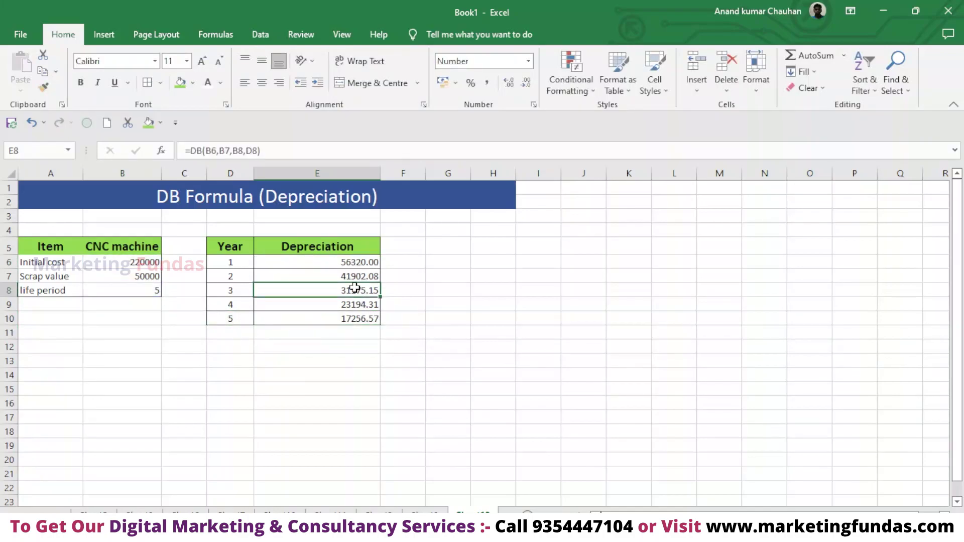
left_click(368, 276)
left_click(364, 290)
left_click(368, 307)
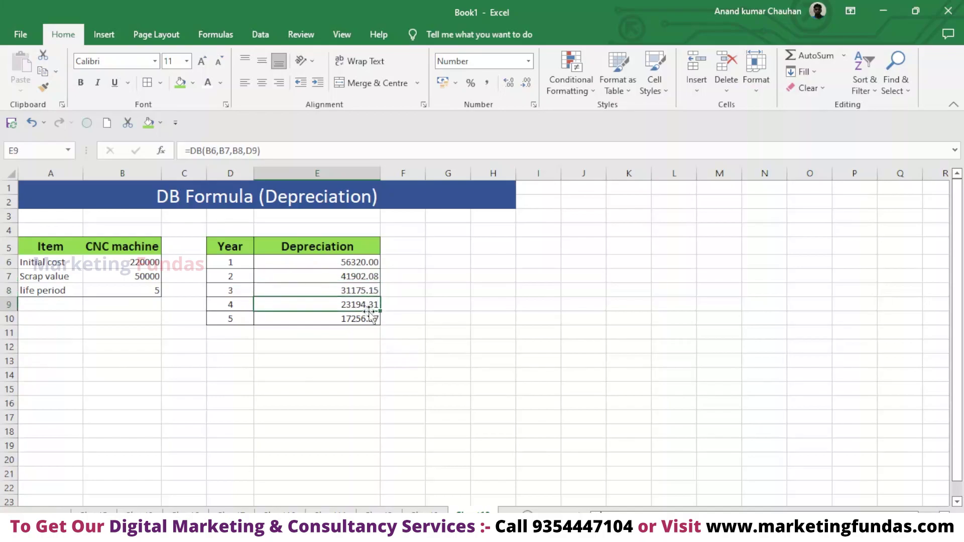
left_click(361, 323)
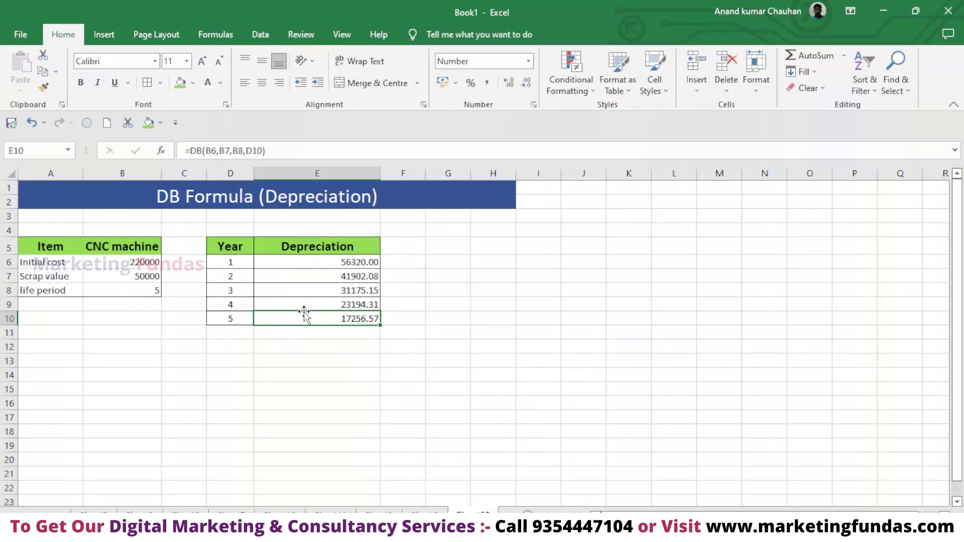
double_click(333, 349)
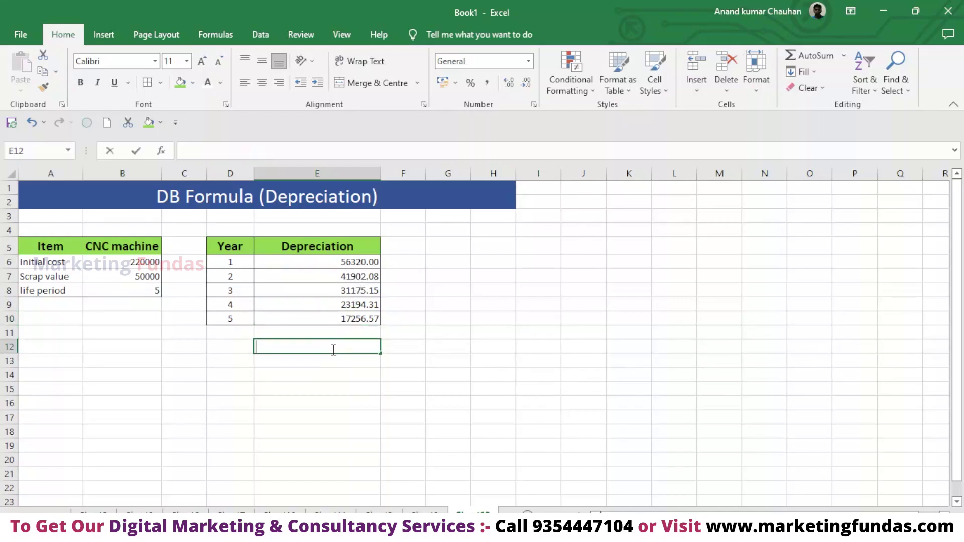
Label D12 'sum' and start the E12 total formula with the year 1 and 2 amounts.
left_click(240, 350)
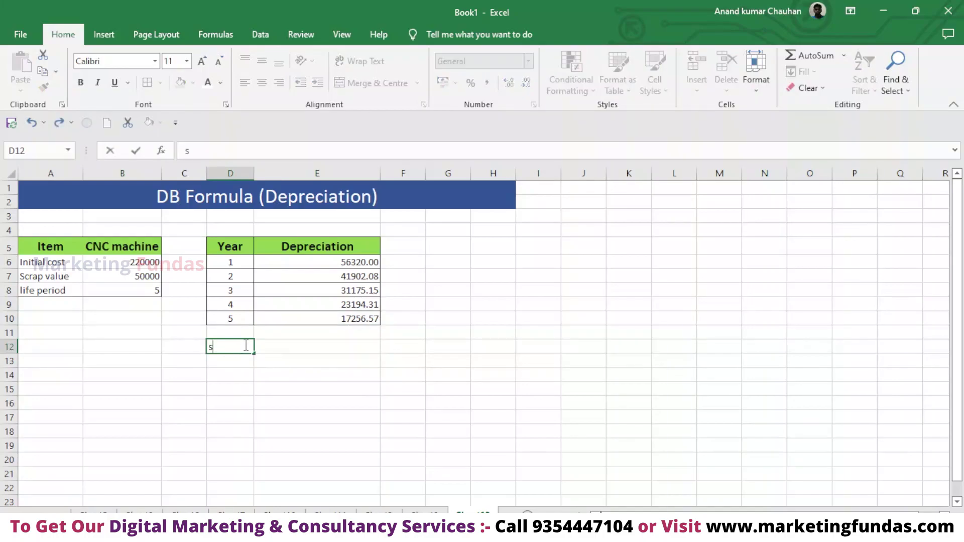
type("sum")
double_click(298, 345)
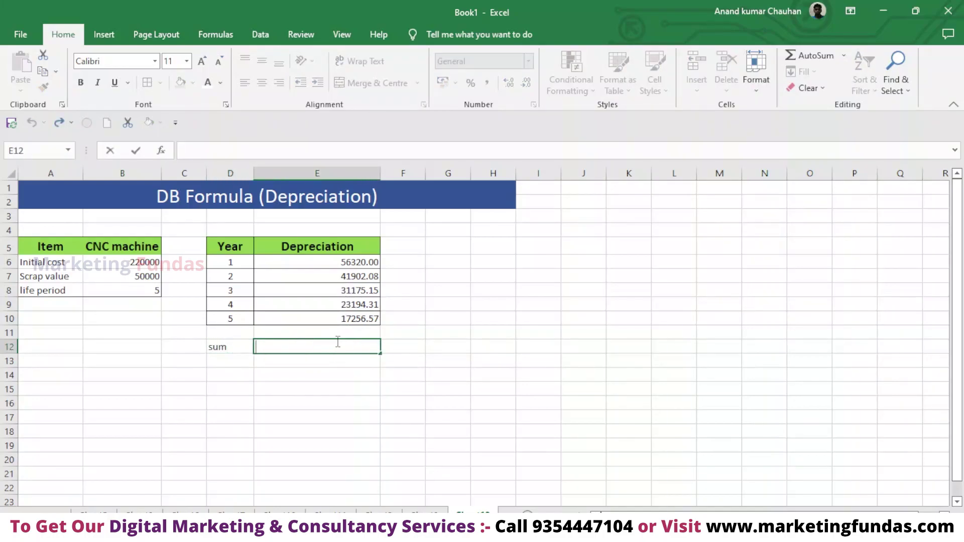
type("=")
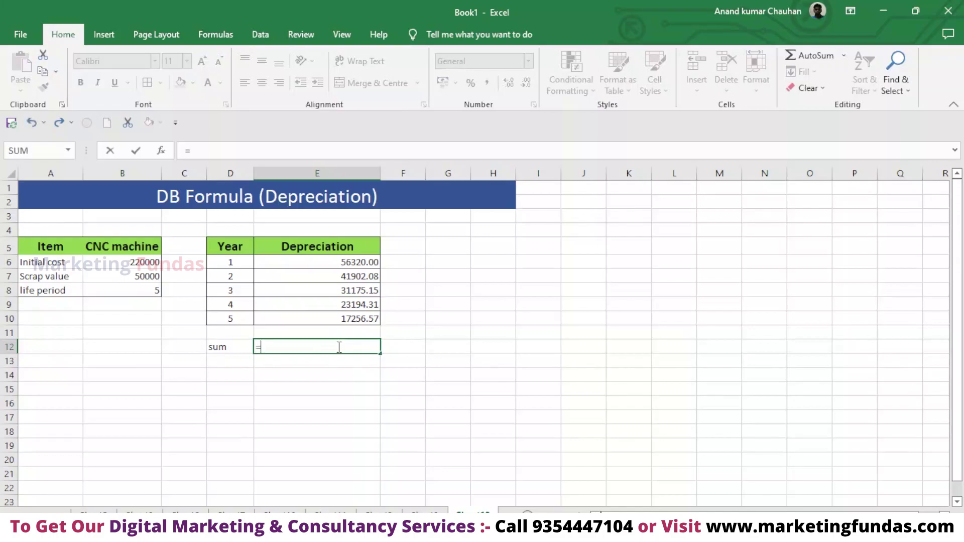
left_click(357, 261)
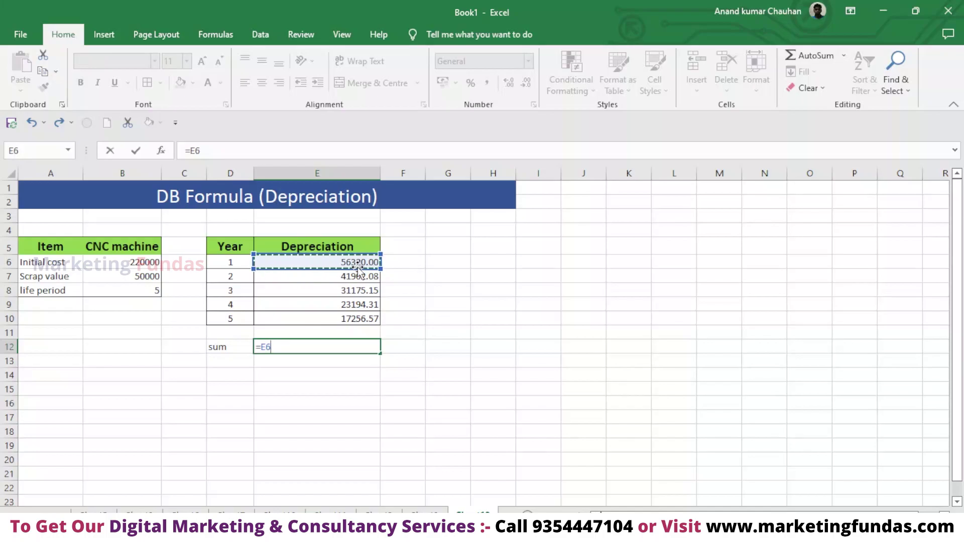
type("=")
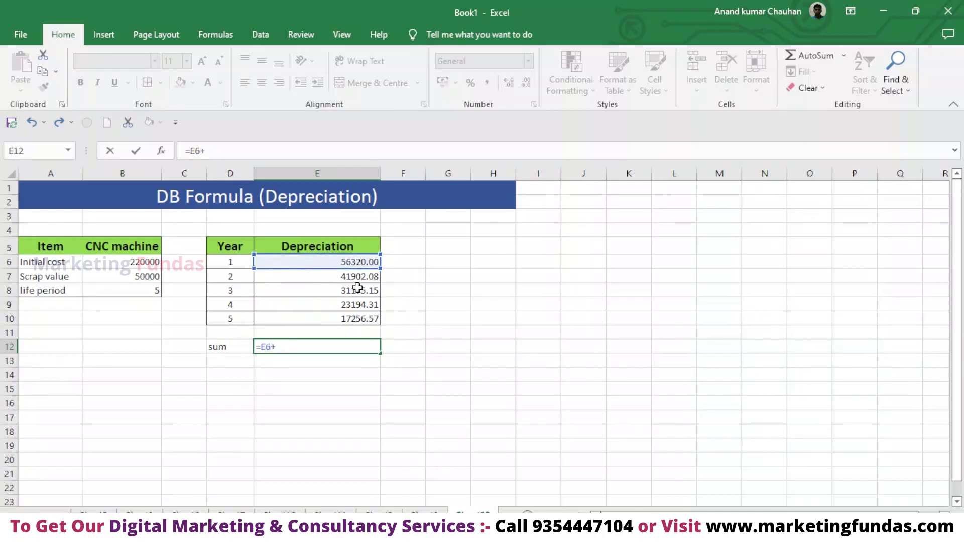
left_click(356, 279)
Add years 3, 4 and 5 to complete =E6+E7+E8+E9+E10, totalling 169848.10.
type("+")
left_click(356, 291)
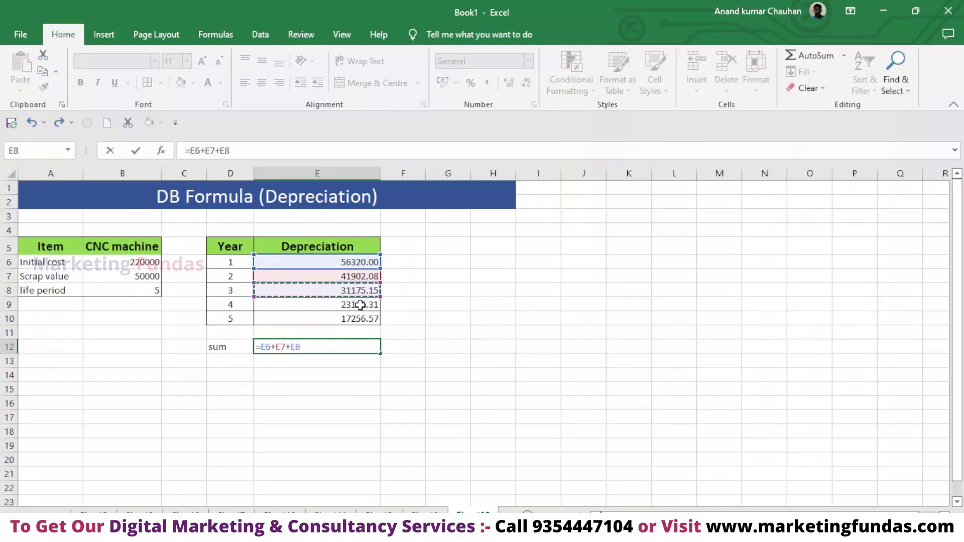
type("+")
left_click(360, 305)
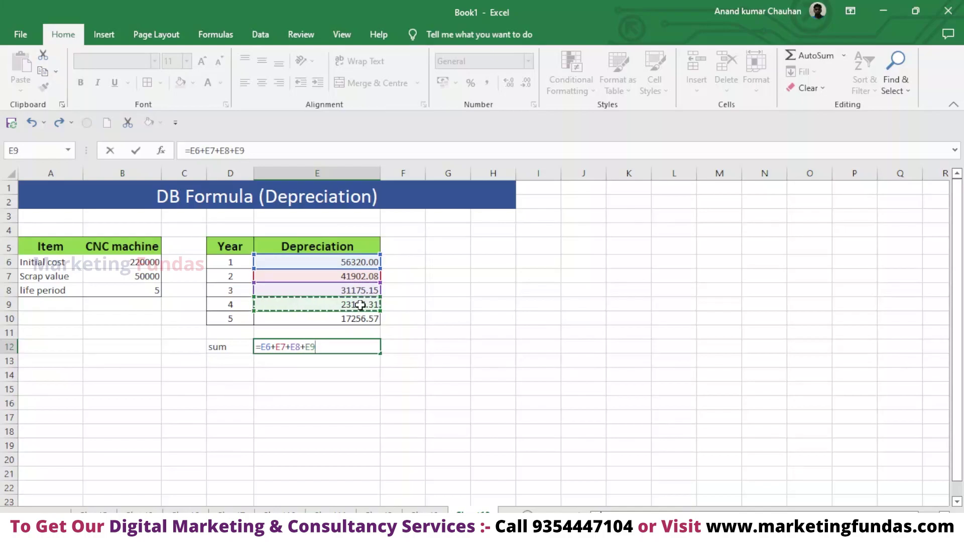
type("+")
left_click(362, 322)
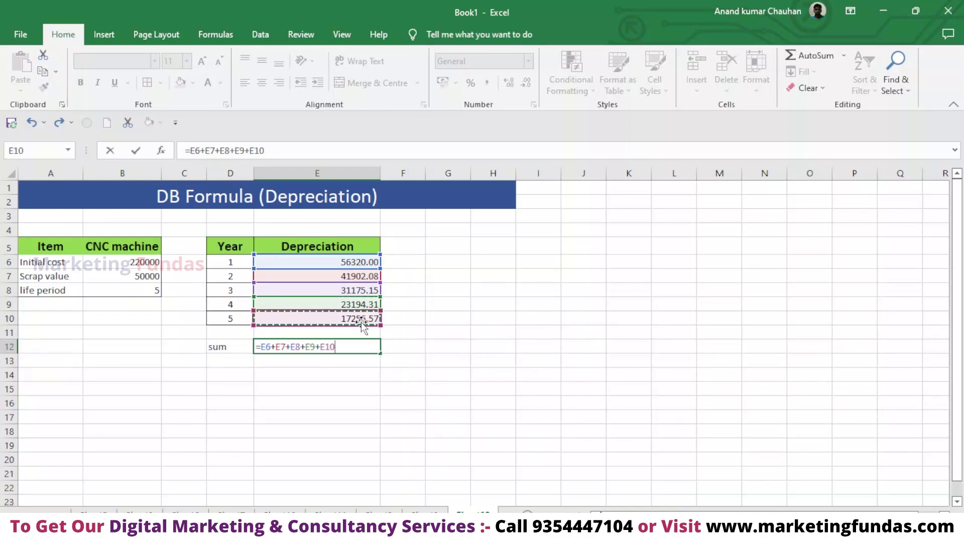
key("Return")
left_click(352, 347)
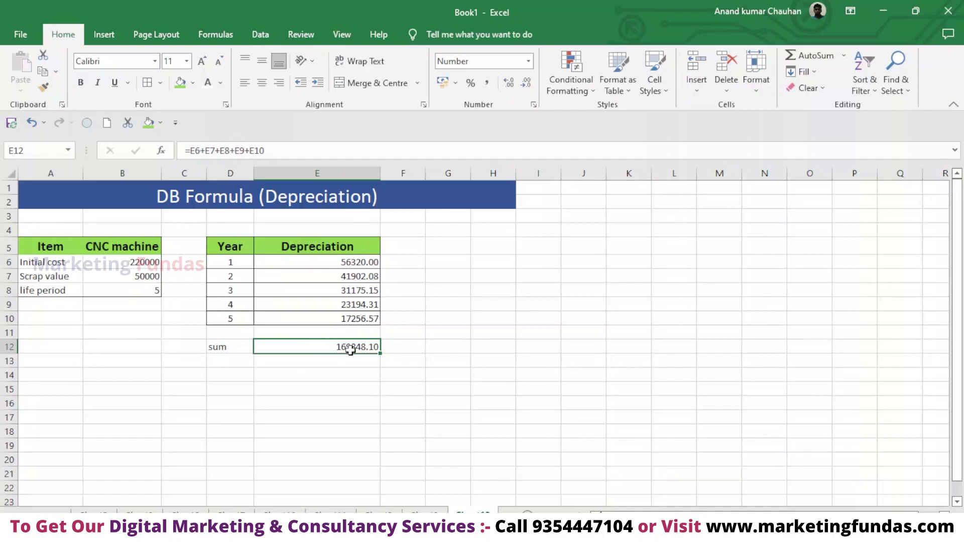
double_click(311, 377)
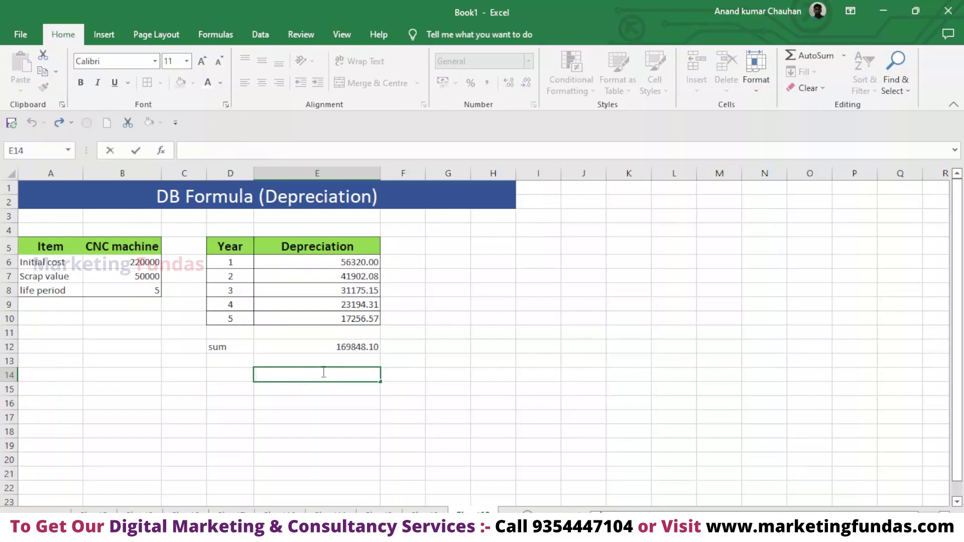
Enter =B6-E12 in E14, leaving 50151.90 to compare against the 50000 scrap value.
type("=")
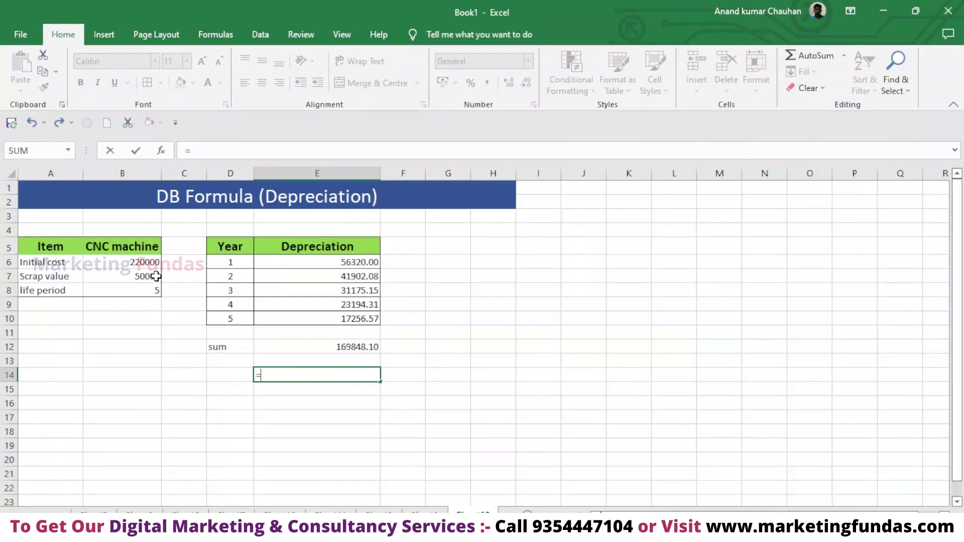
left_click(146, 264)
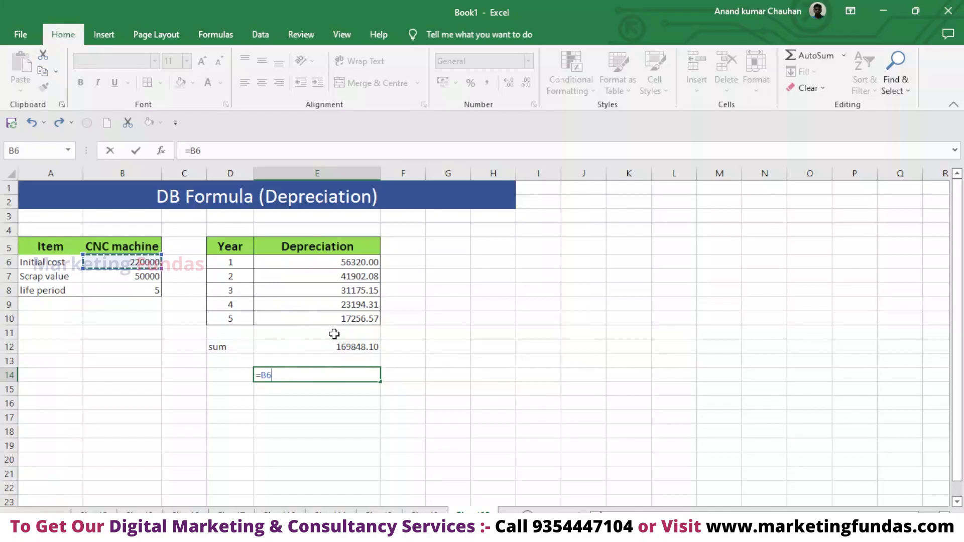
type("-")
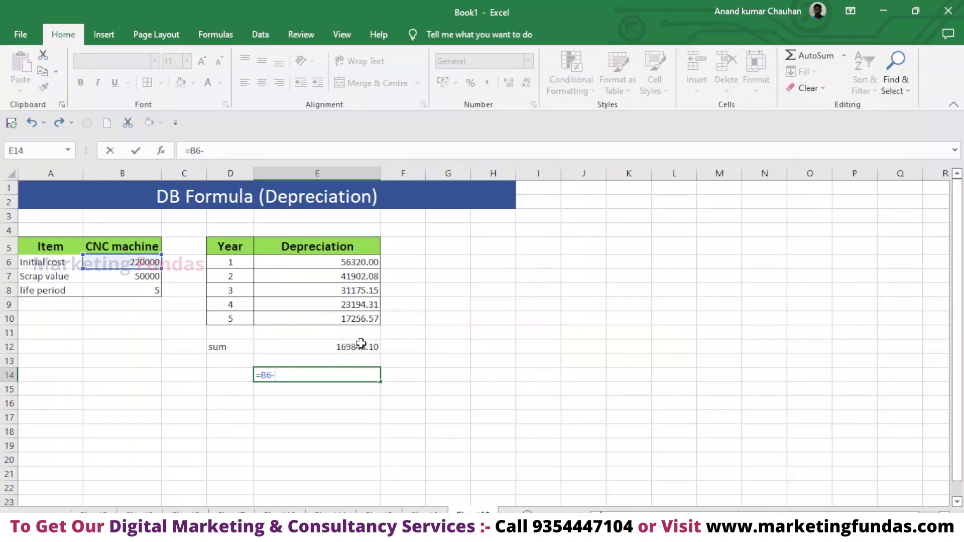
left_click(359, 347)
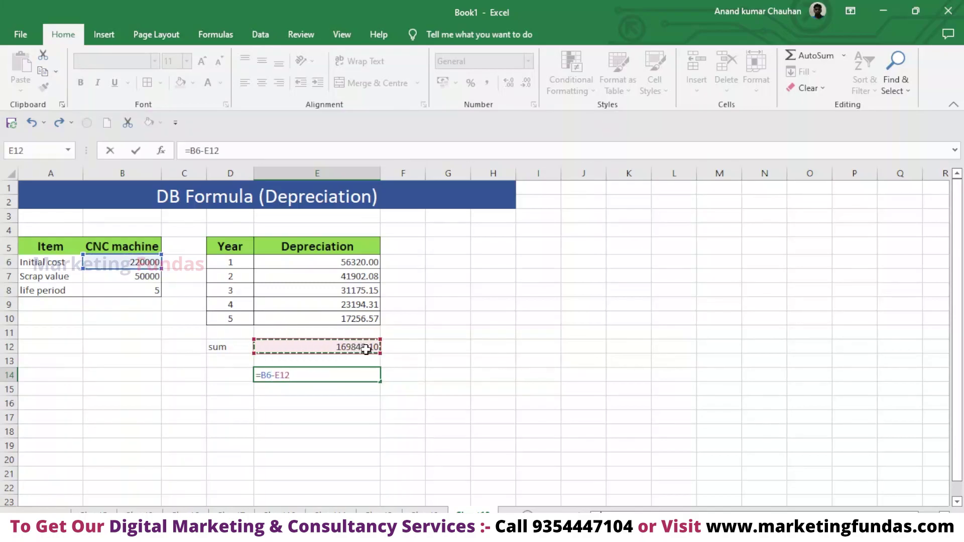
key("Return")
left_click(360, 376)
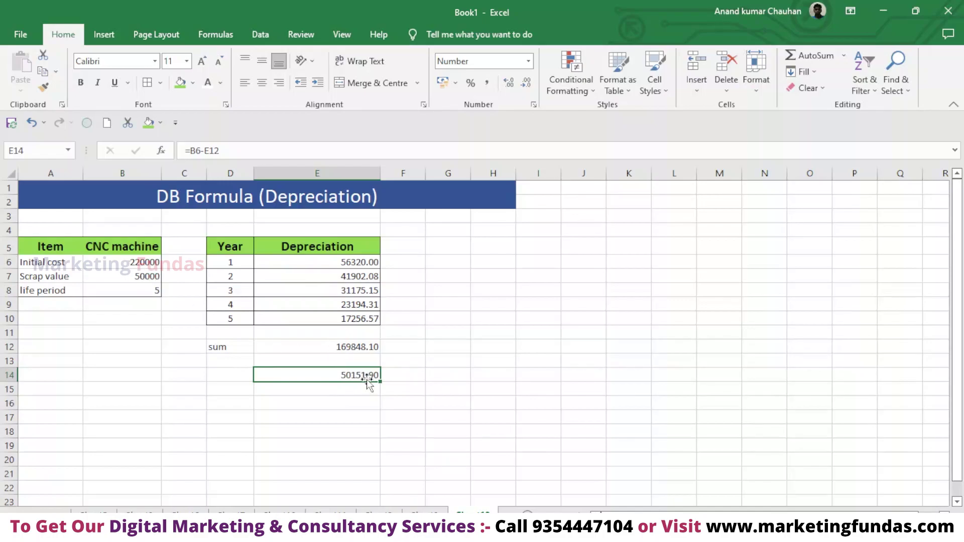
left_click_drag(217, 345, 335, 374)
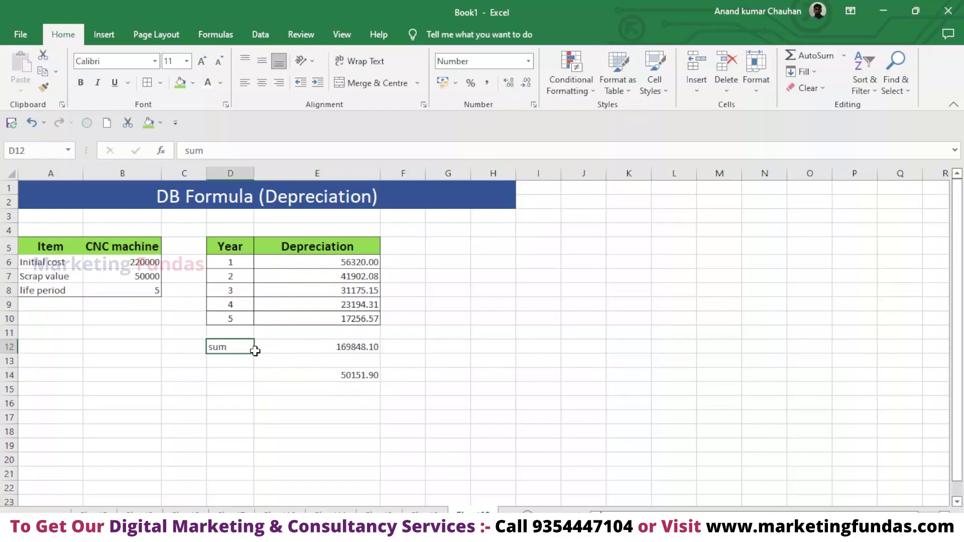
Delete the sum label and check values in D12:E14, then inspect the year 1 DB formula unchanged.
key("Delete")
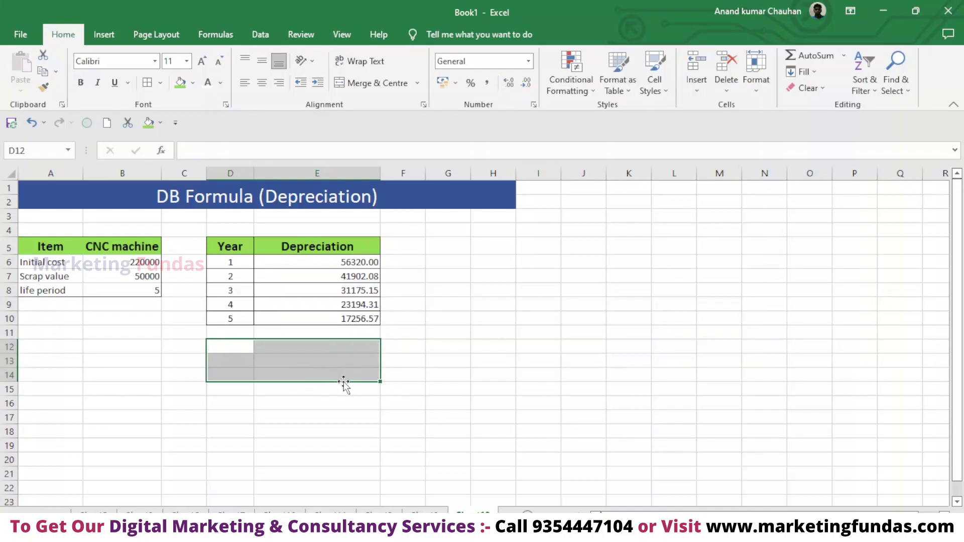
left_click(396, 348)
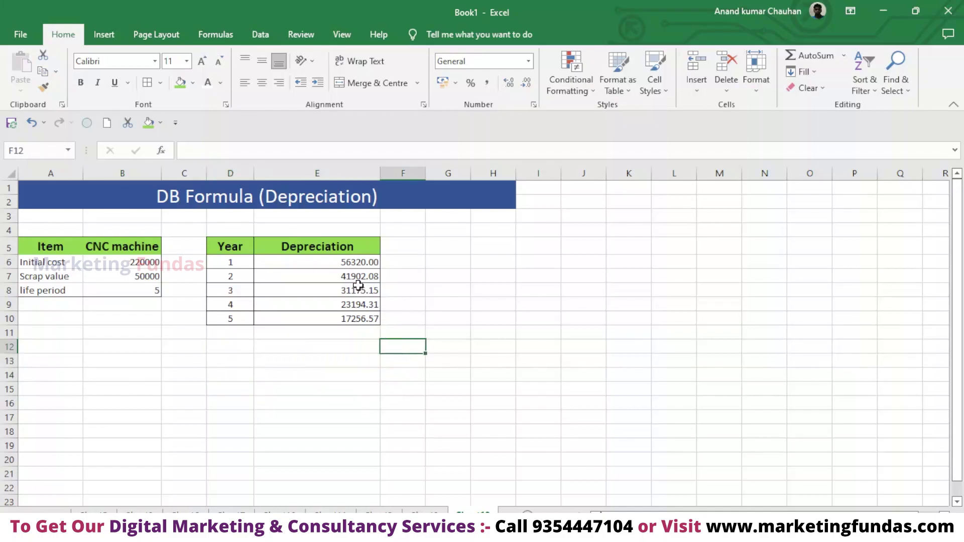
double_click(347, 263)
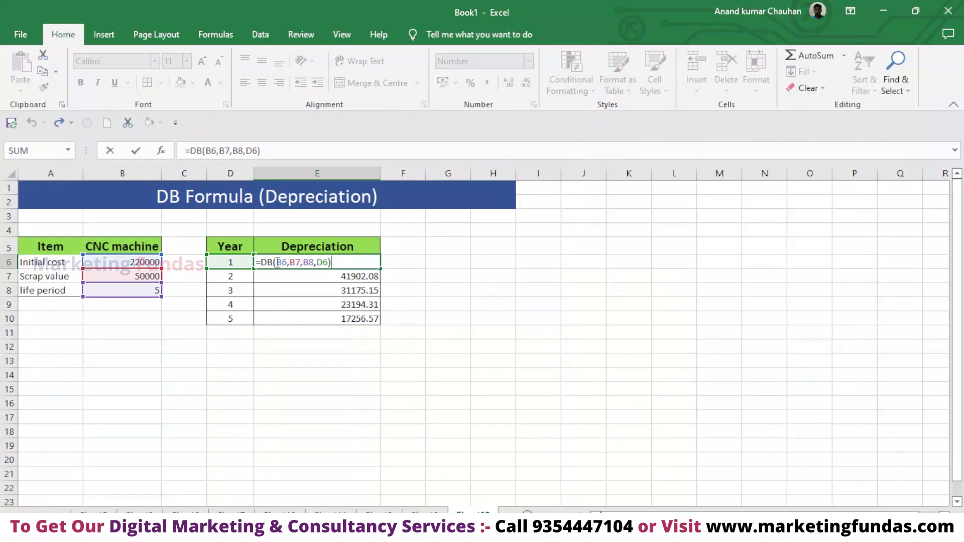
left_click_drag(287, 260, 310, 259)
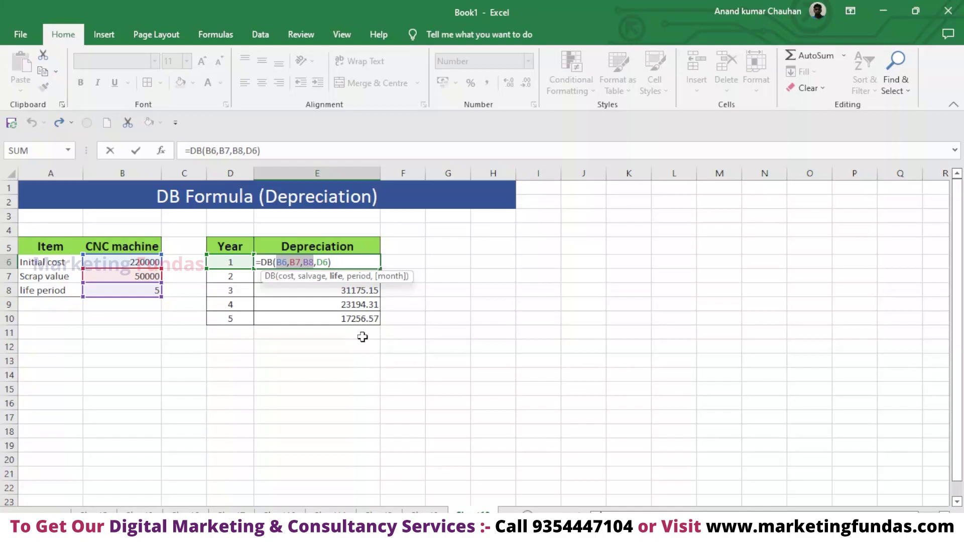
left_click(362, 337)
key("Escape")
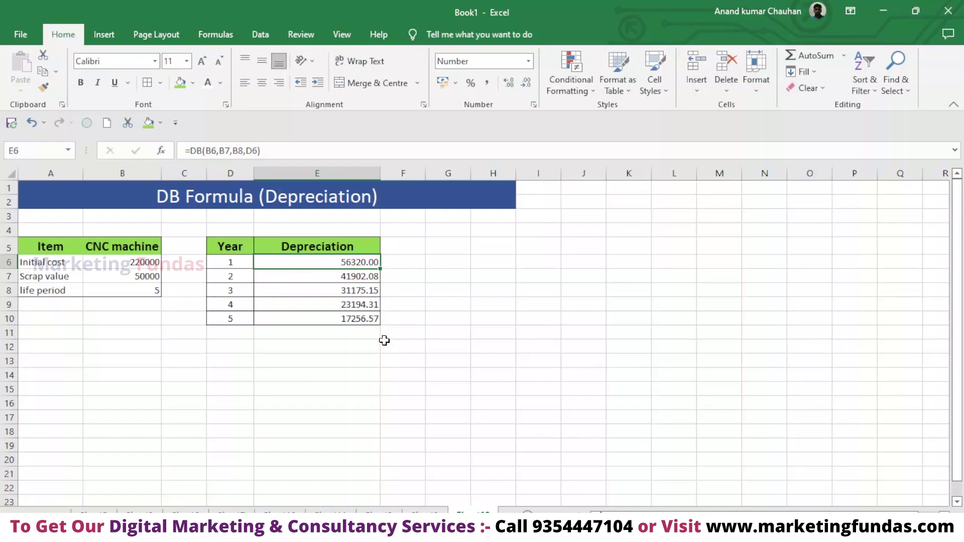
Clear E7:E10 and fill the year 1 DB formula from E6 down to E9.
left_click(370, 278)
left_click_drag(380, 283, 372, 322)
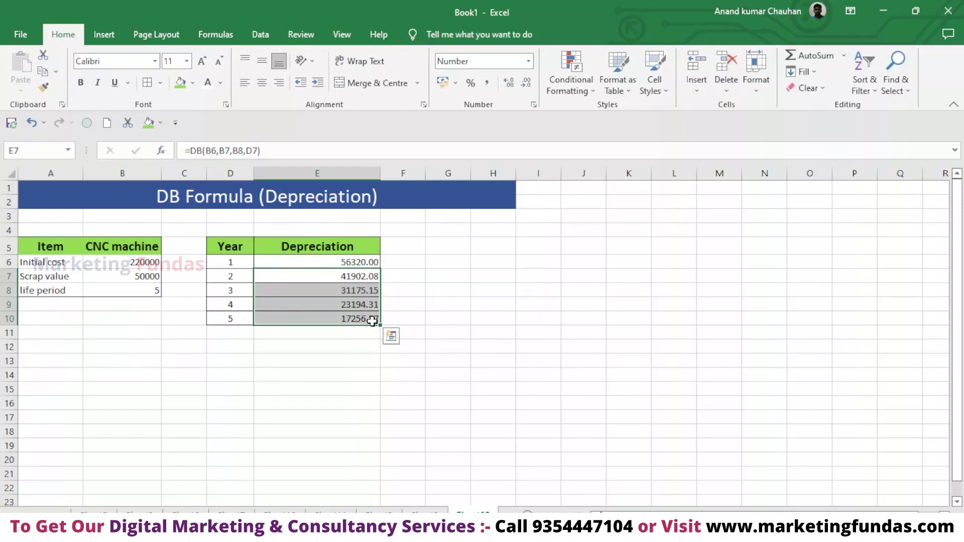
left_click_drag(369, 290, 371, 319)
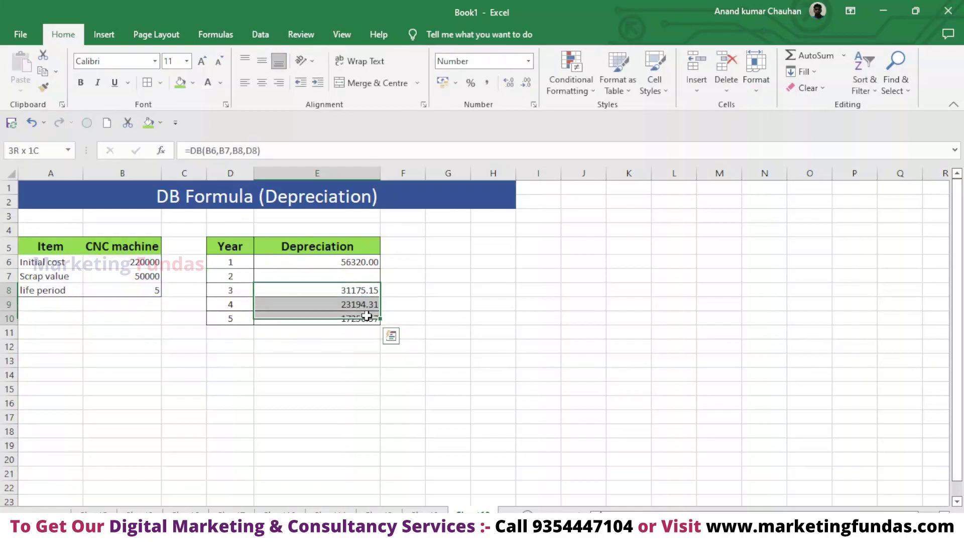
key("Delete")
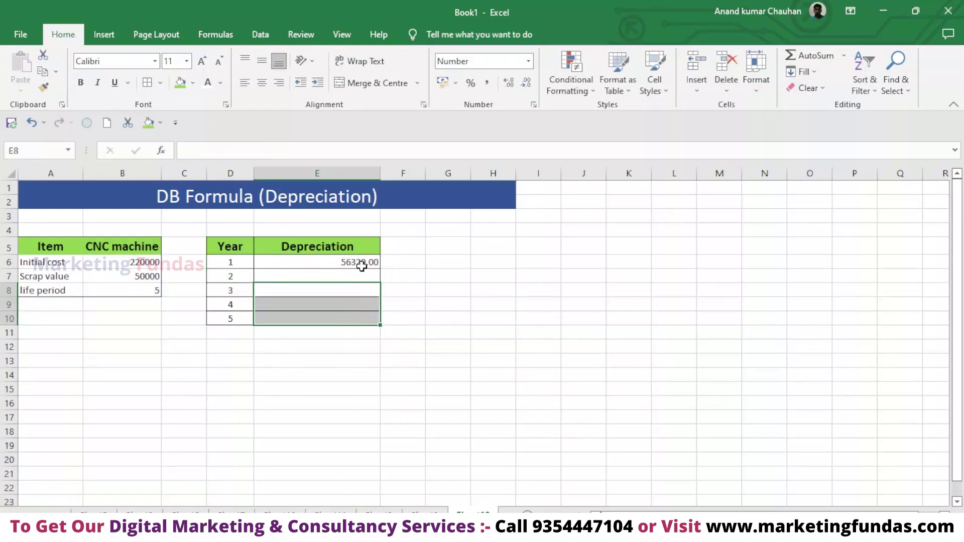
double_click(372, 265)
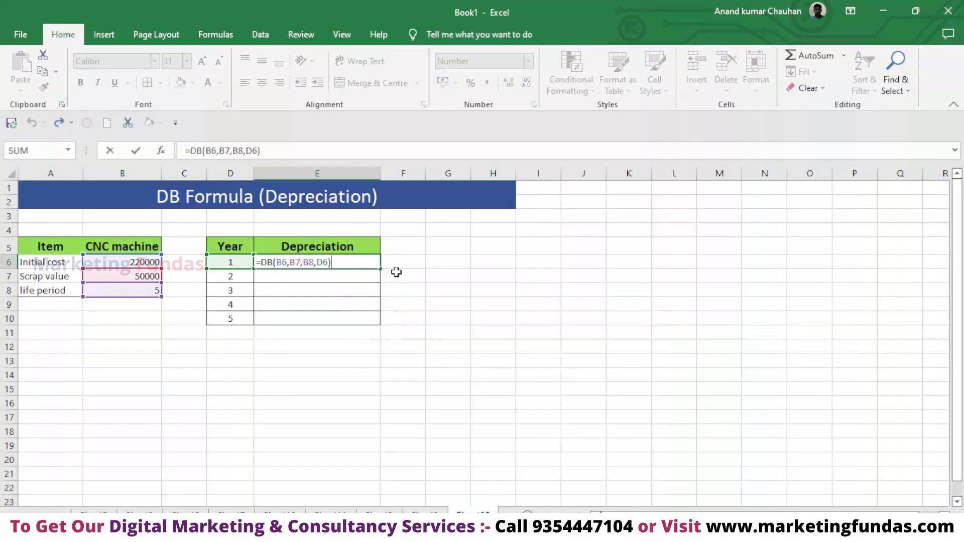
key("Return")
left_click(376, 265)
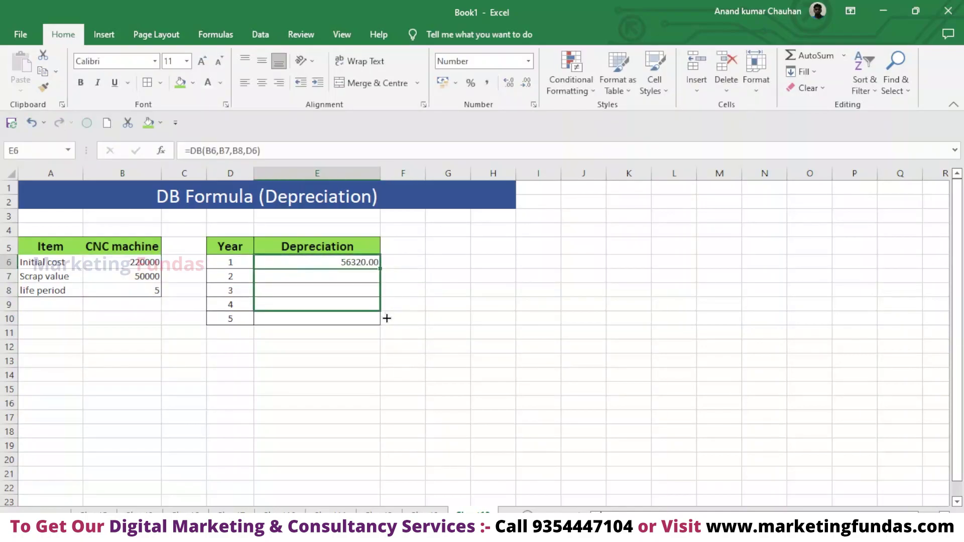
left_click_drag(379, 268, 384, 309)
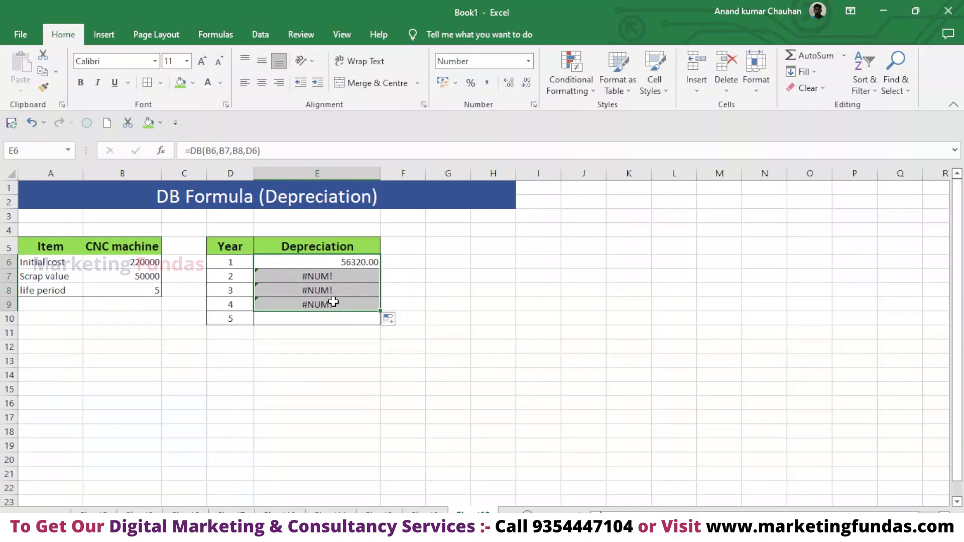
Inspect the cost, salvage and life arguments of the E6 DB formula without changing it.
double_click(353, 262)
left_click(283, 262)
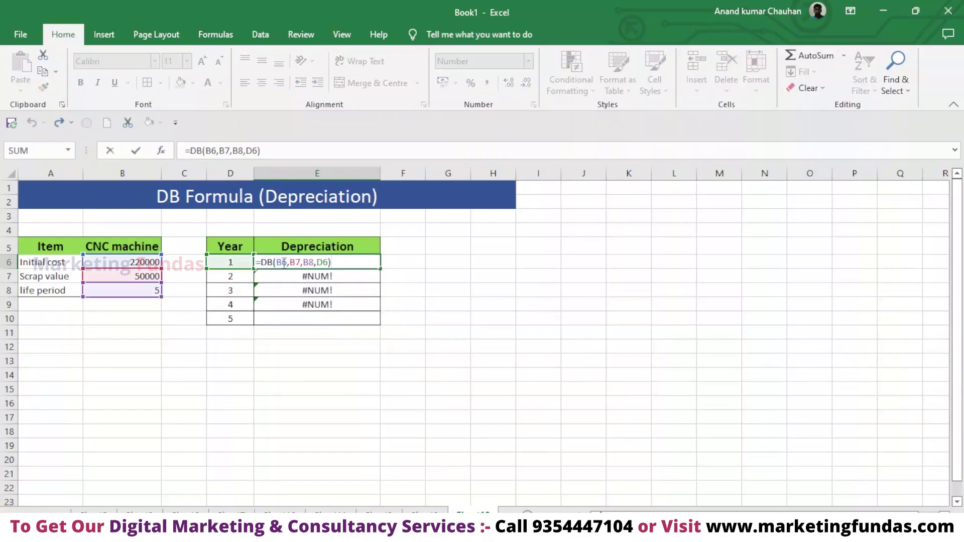
left_click(281, 262)
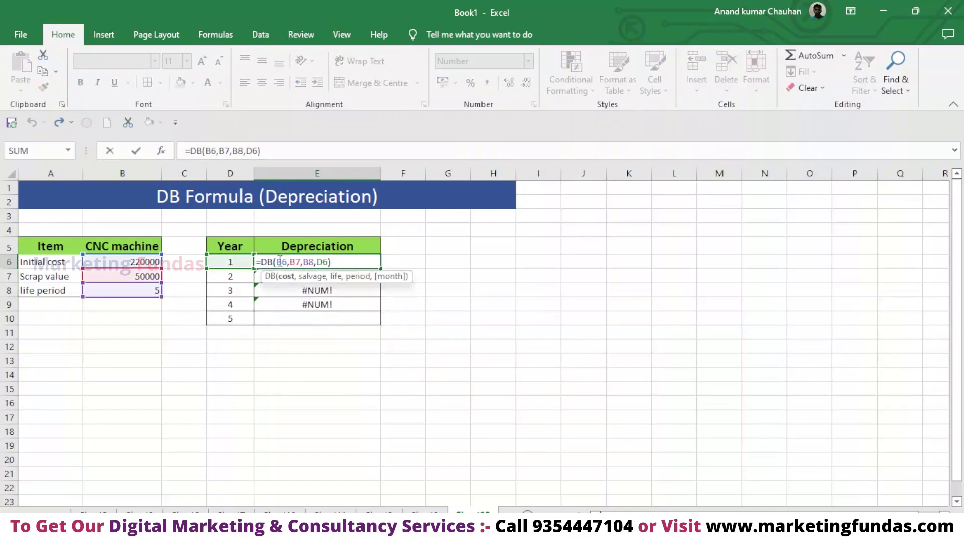
left_click_drag(278, 262, 310, 262)
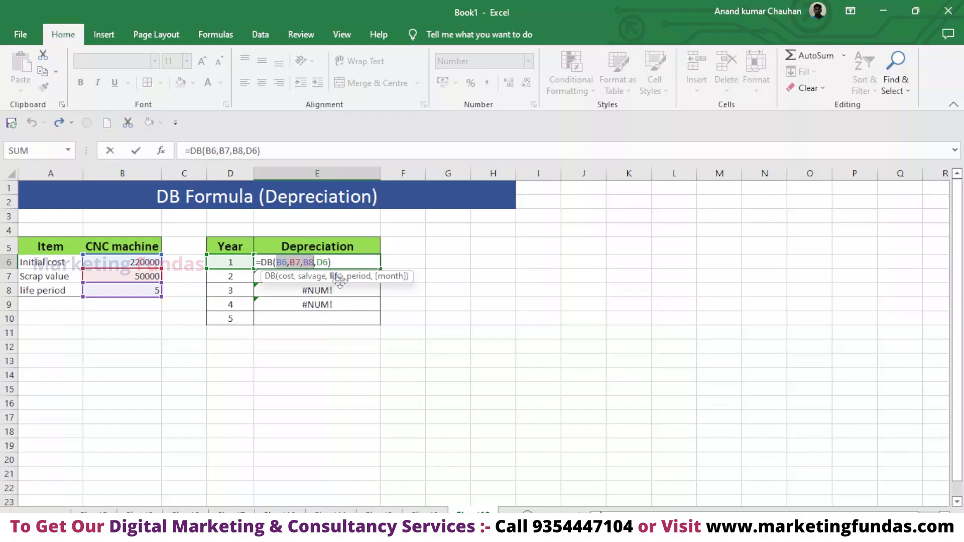
left_click(393, 306)
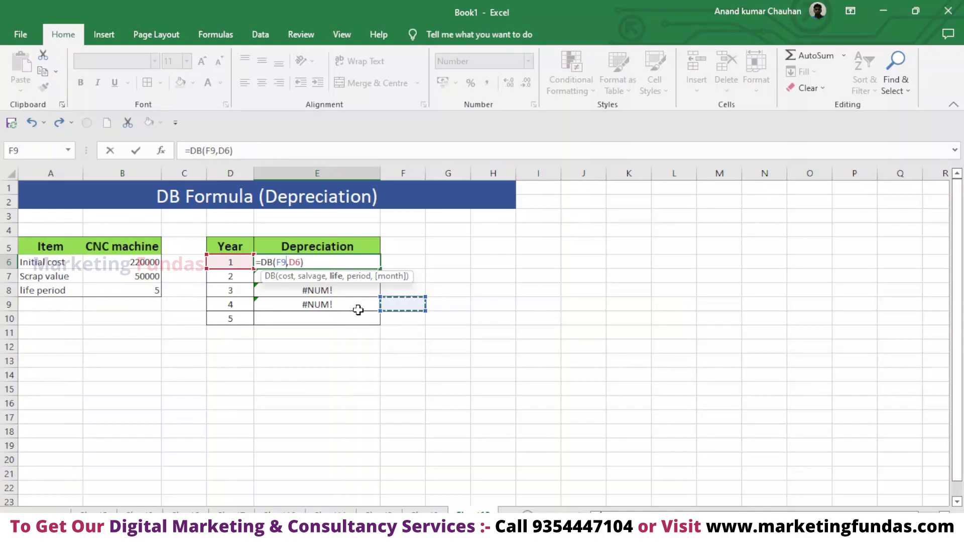
key("Escape")
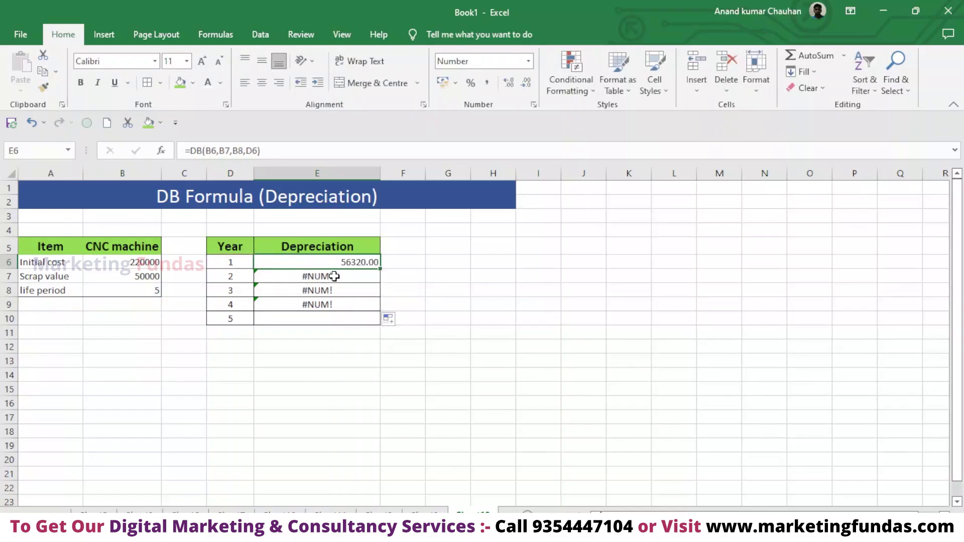
Delete the #NUM! errors in E7:E10, leaving only year 1's 56320.00.
left_click_drag(334, 277, 351, 322)
key("Delete")
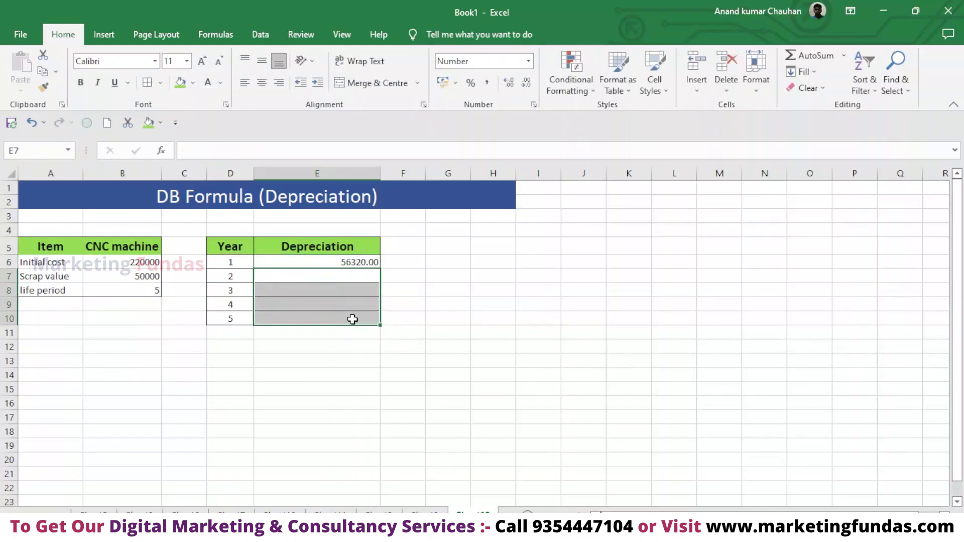